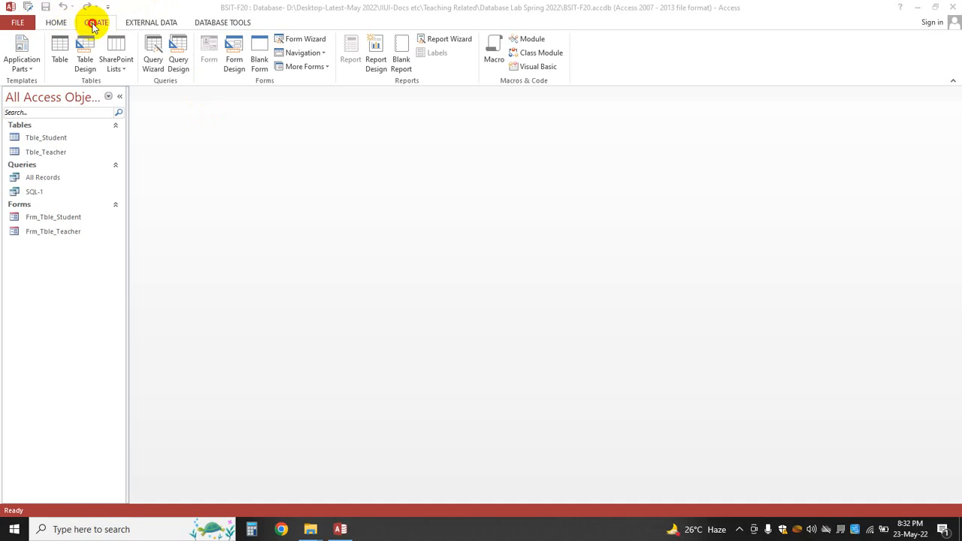
- Start the Report Wizard and choose the table Tble_Student as the source for the report
{"action": "left_click", "coordinate": [93, 27]}
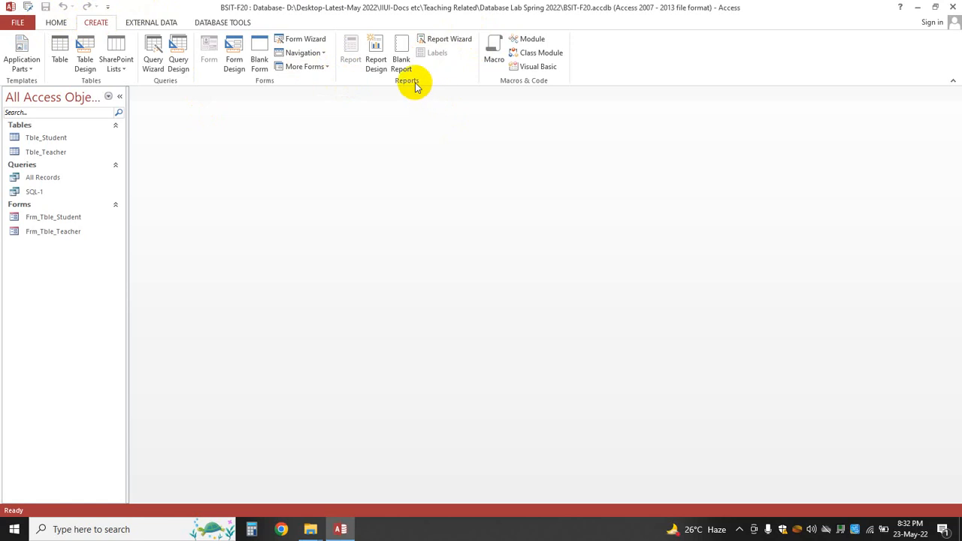
{"action": "left_click", "coordinate": [461, 40]}
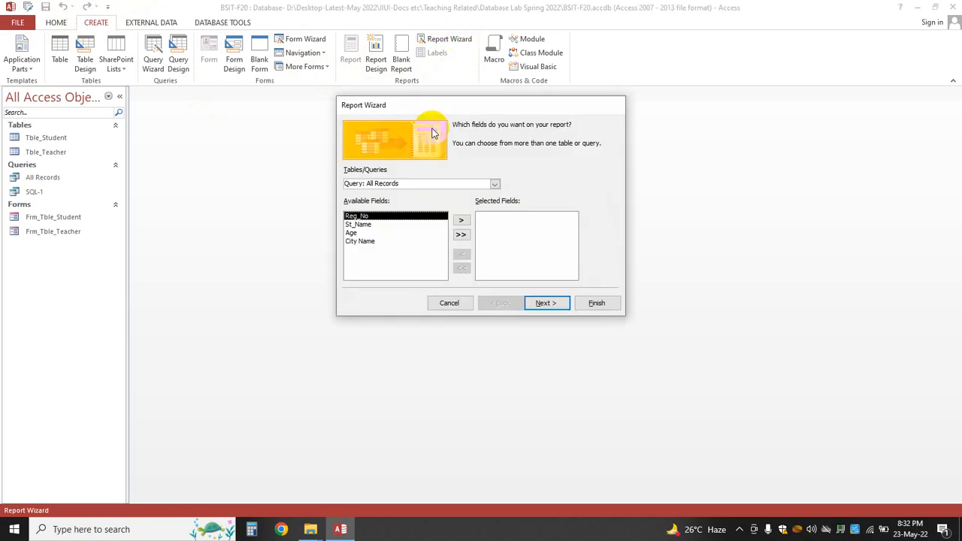
{"action": "left_click_drag", "start_coordinate": [432, 108], "coordinate": [359, 104]}
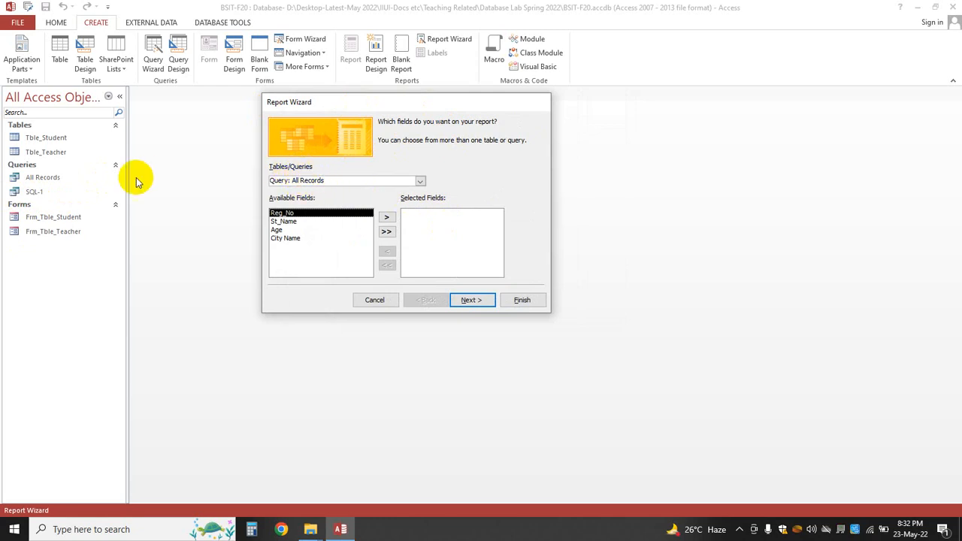
{"action": "left_click", "coordinate": [420, 181]}
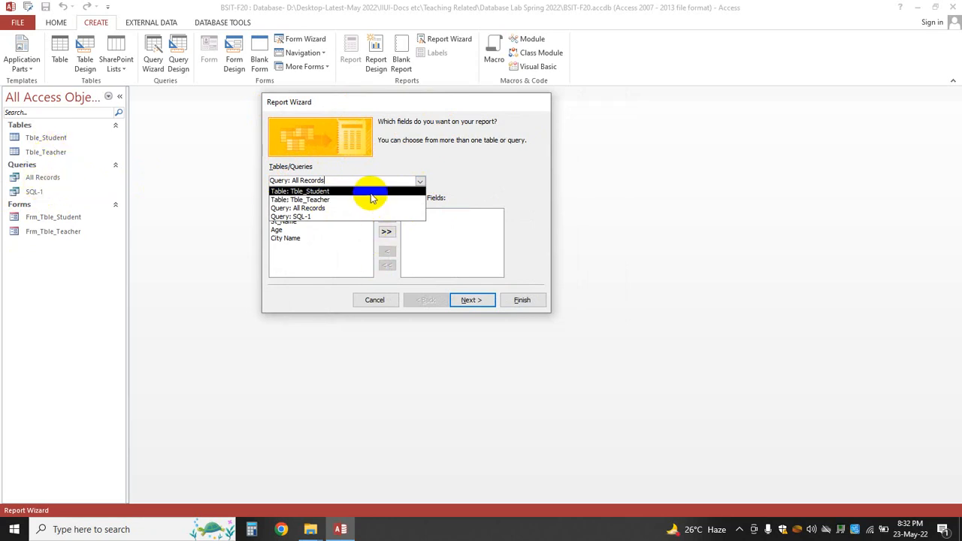
{"action": "left_click", "coordinate": [367, 219]}
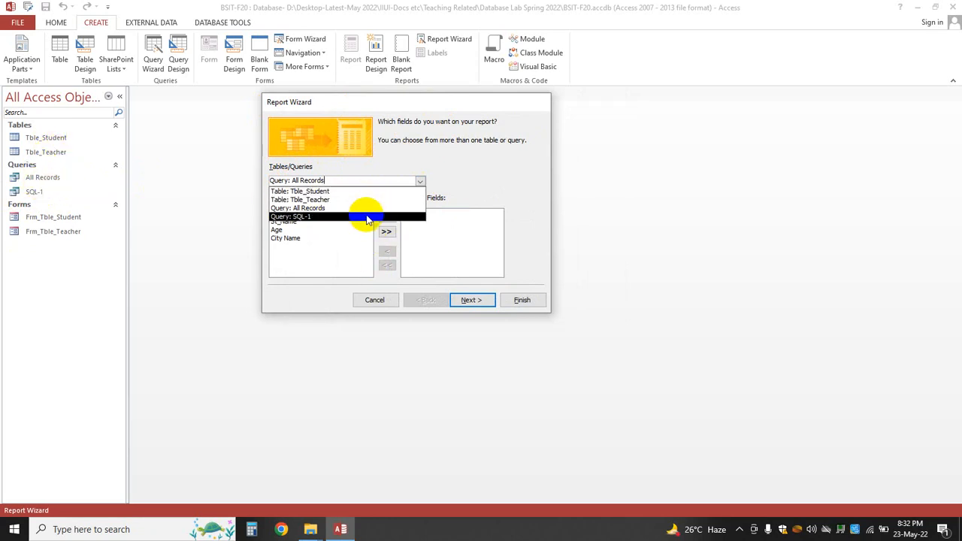
{"action": "left_click", "coordinate": [346, 192]}
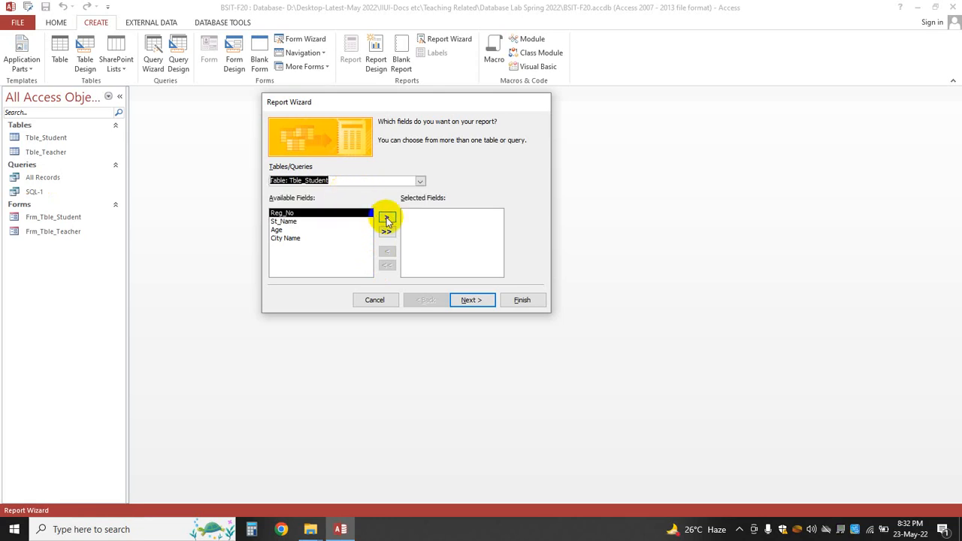
- Add the fields Reg_No, St_Name, Age and City Name to the report and continue to the grouping options
{"action": "left_click", "coordinate": [386, 217]}
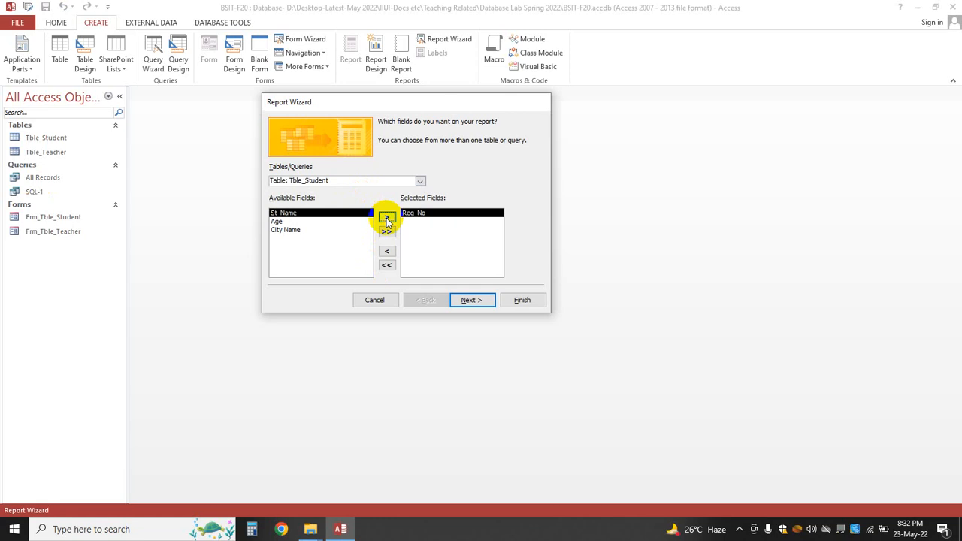
{"action": "left_click", "coordinate": [386, 218]}
{"action": "left_click", "coordinate": [386, 217]}
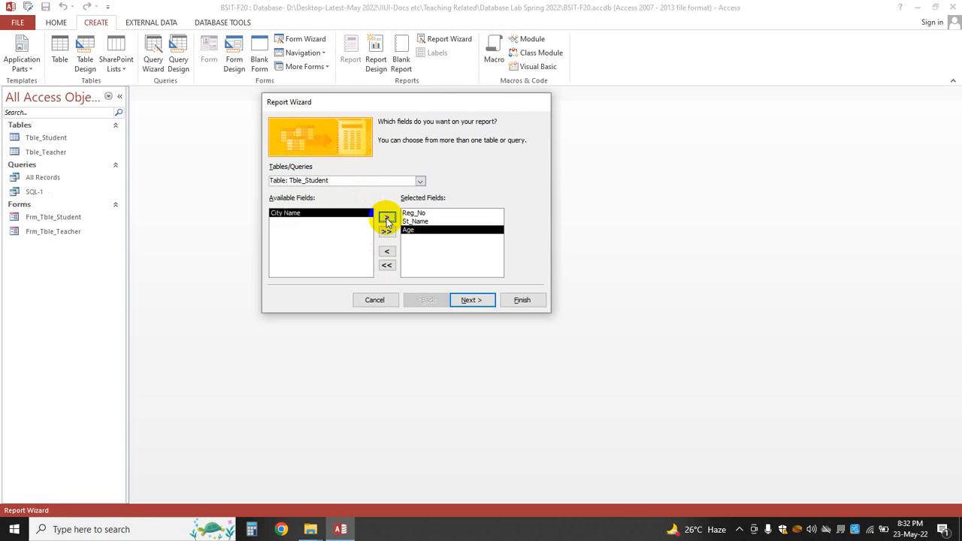
{"action": "left_click", "coordinate": [386, 218]}
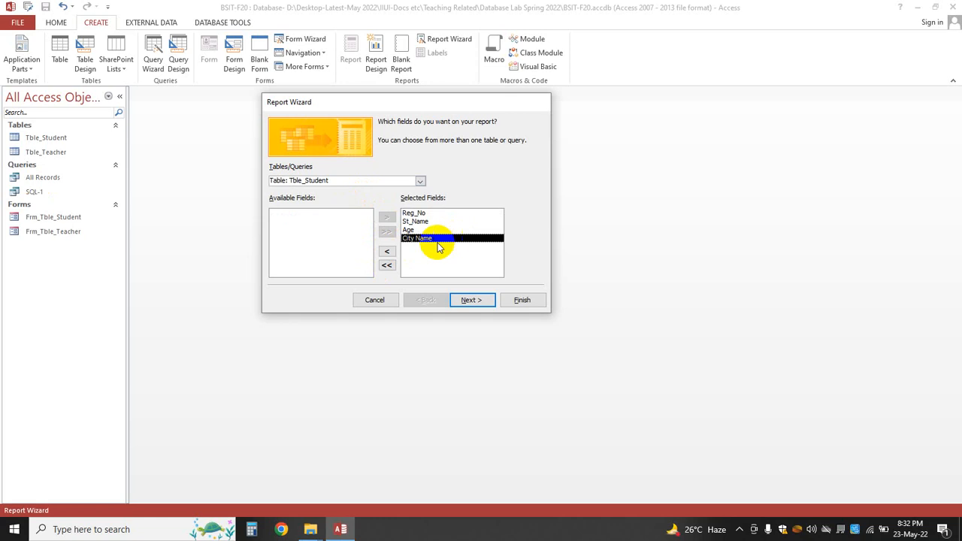
{"action": "left_click", "coordinate": [386, 251]}
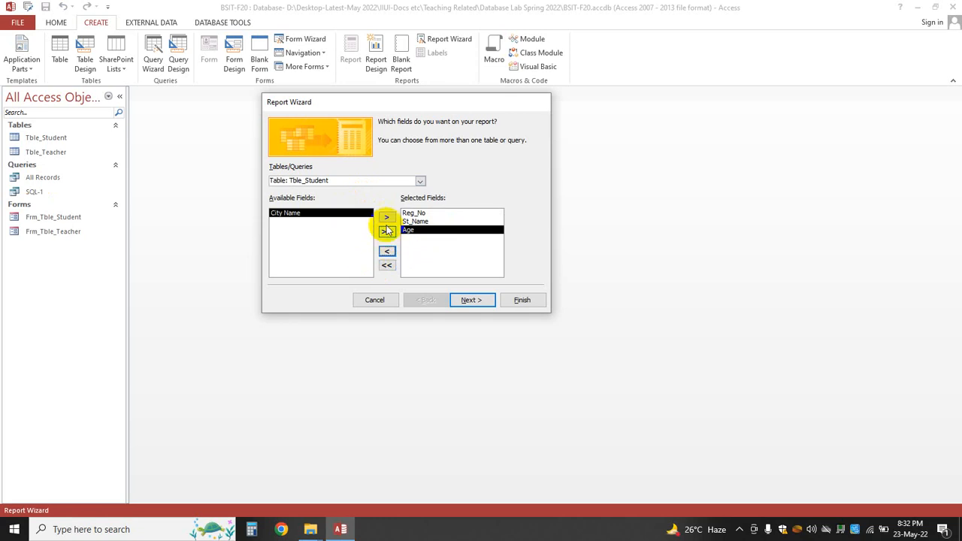
{"action": "left_click", "coordinate": [385, 217]}
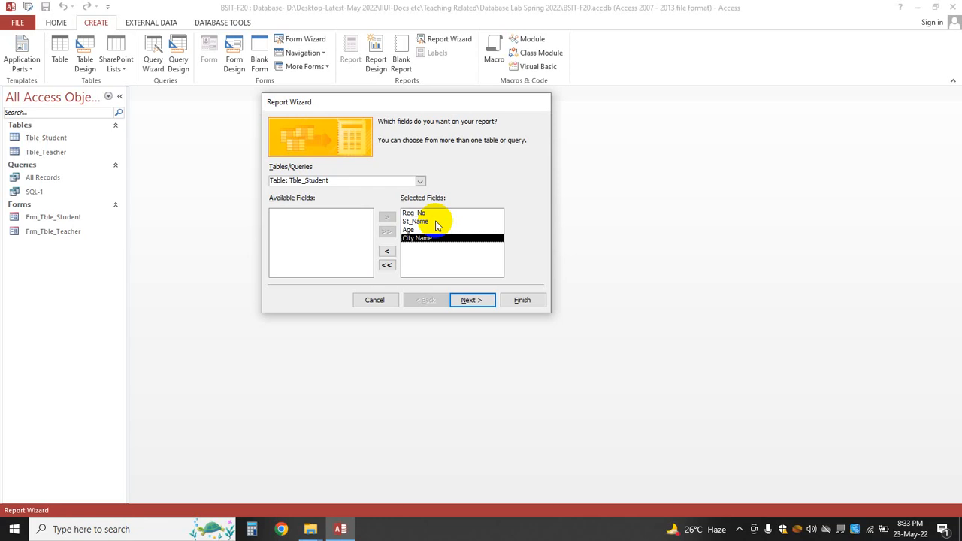
{"action": "left_click", "coordinate": [469, 301]}
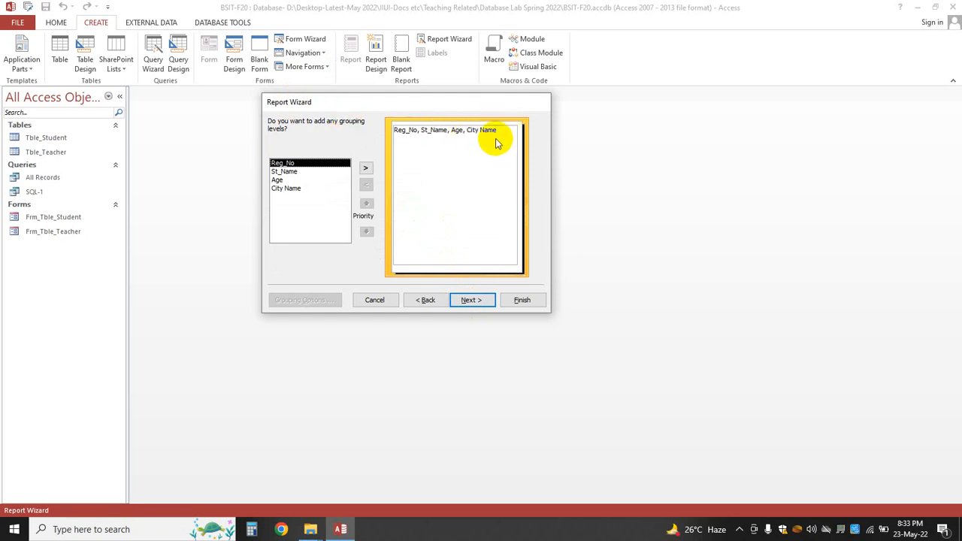
{"action": "left_click", "coordinate": [291, 189]}
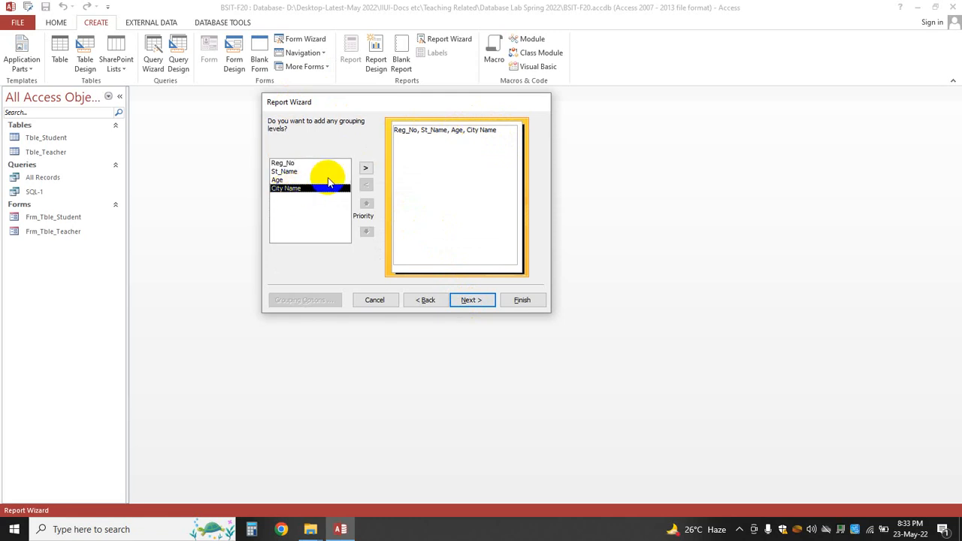
{"action": "left_click", "coordinate": [366, 170]}
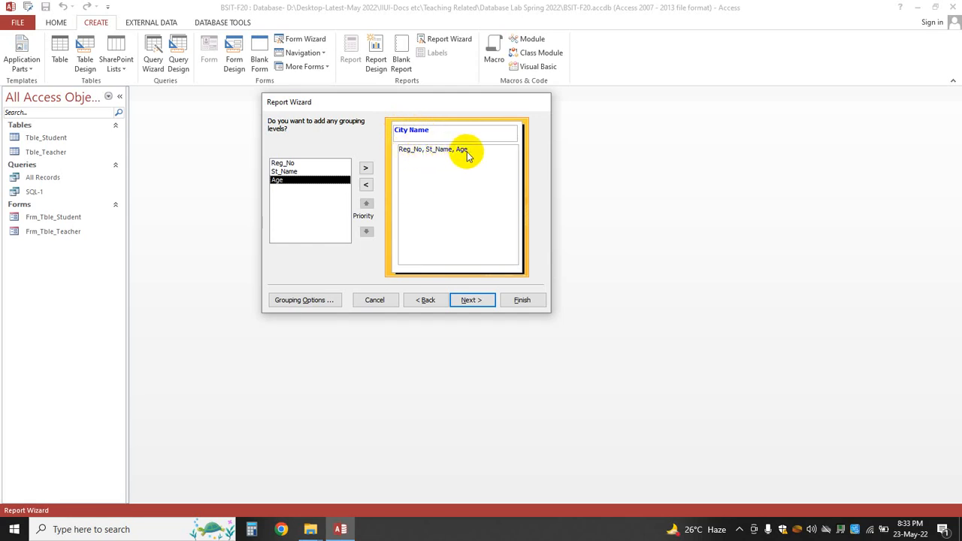
{"action": "left_click", "coordinate": [365, 185]}
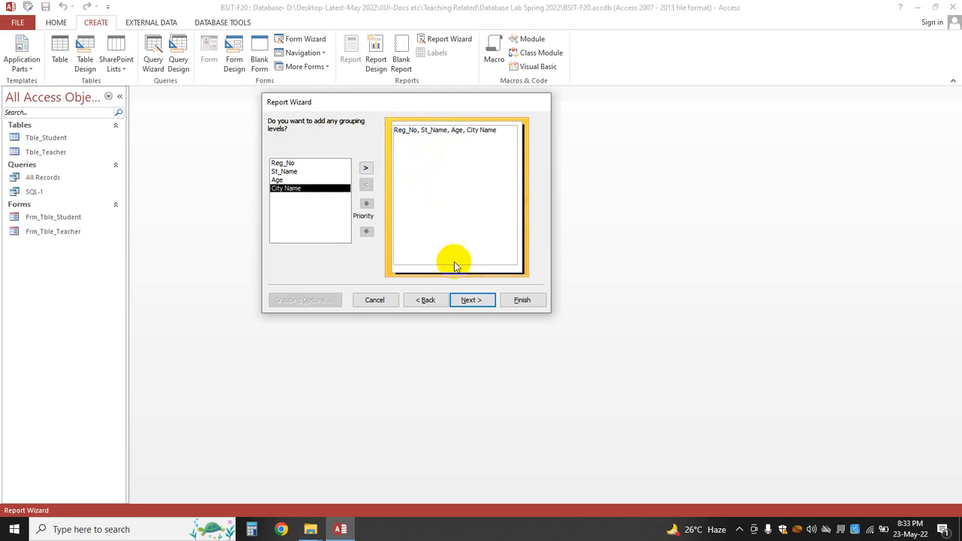
- Continue to the sort order options without adding a grouping level
{"action": "left_click", "coordinate": [473, 302]}
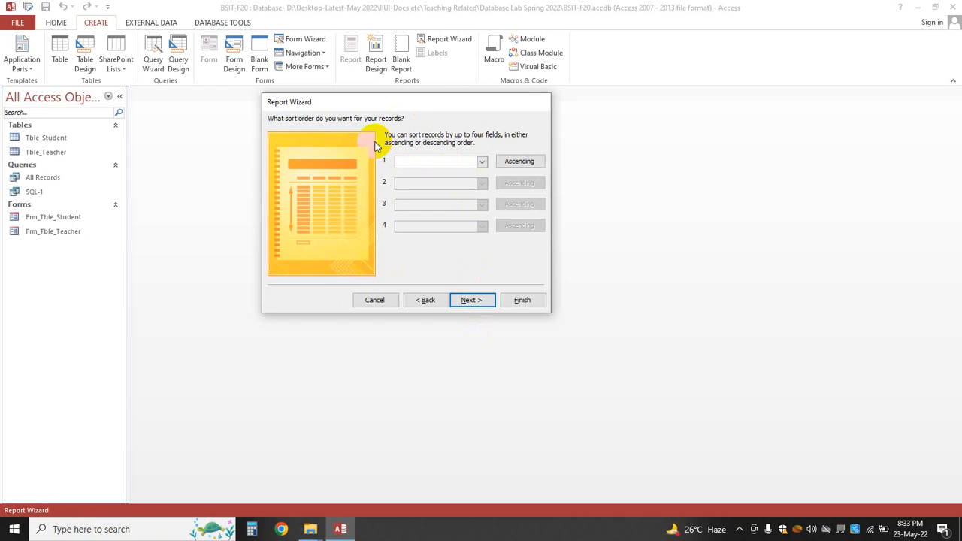
{"action": "left_click", "coordinate": [481, 163]}
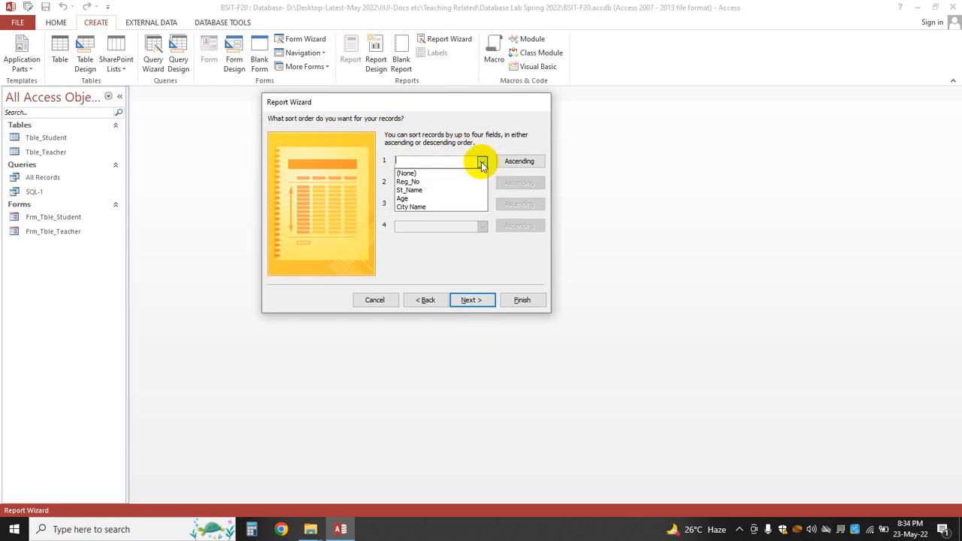
{"action": "left_click", "coordinate": [424, 182]}
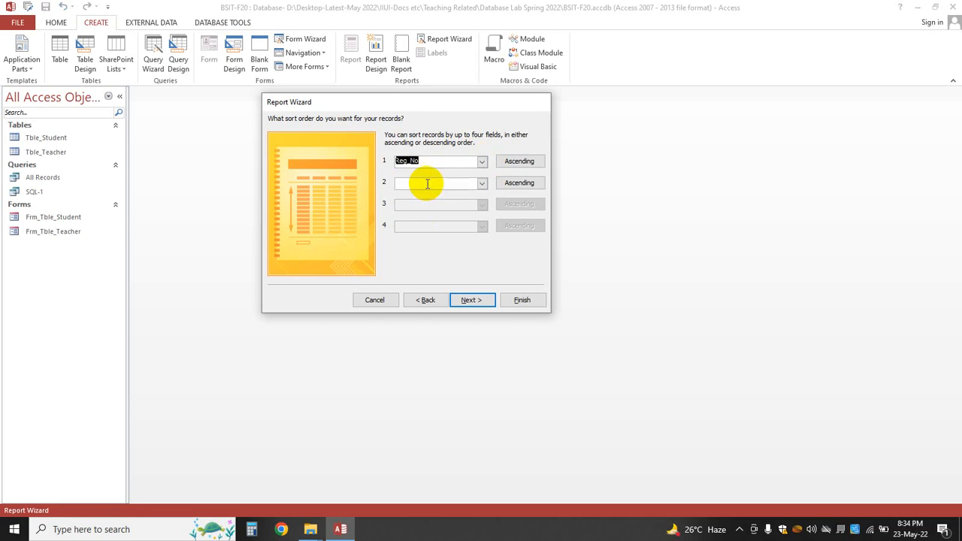
{"action": "left_click", "coordinate": [513, 162]}
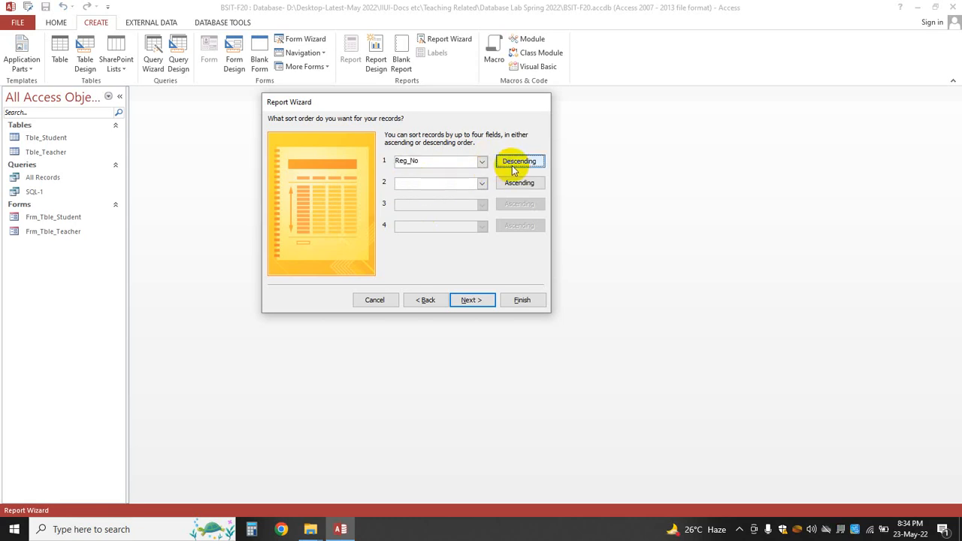
{"action": "left_click", "coordinate": [513, 162]}
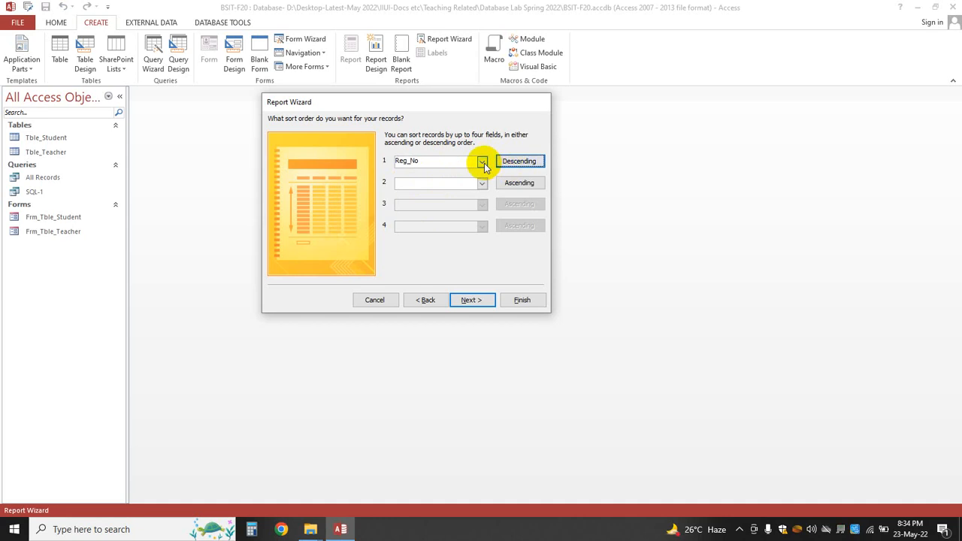
{"action": "left_click", "coordinate": [482, 163]}
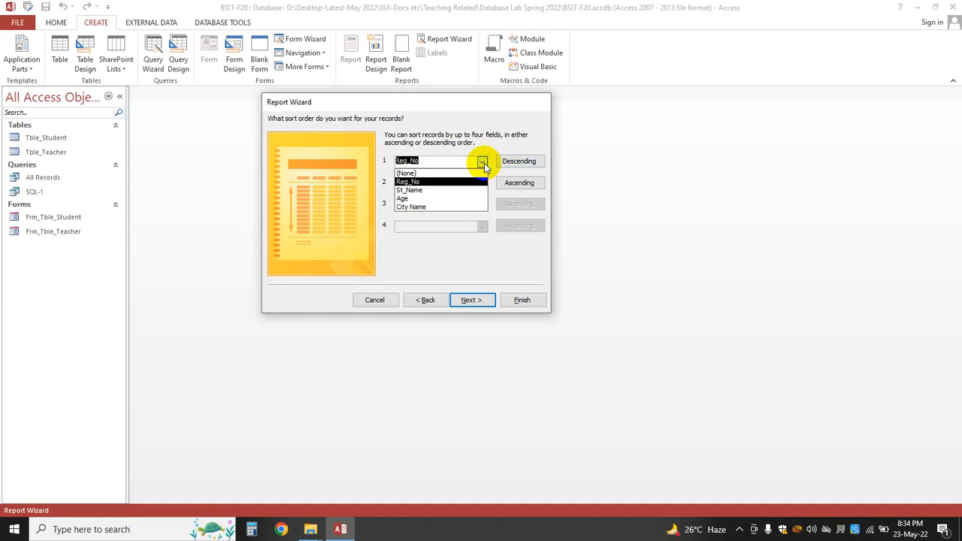
{"action": "left_click", "coordinate": [427, 174]}
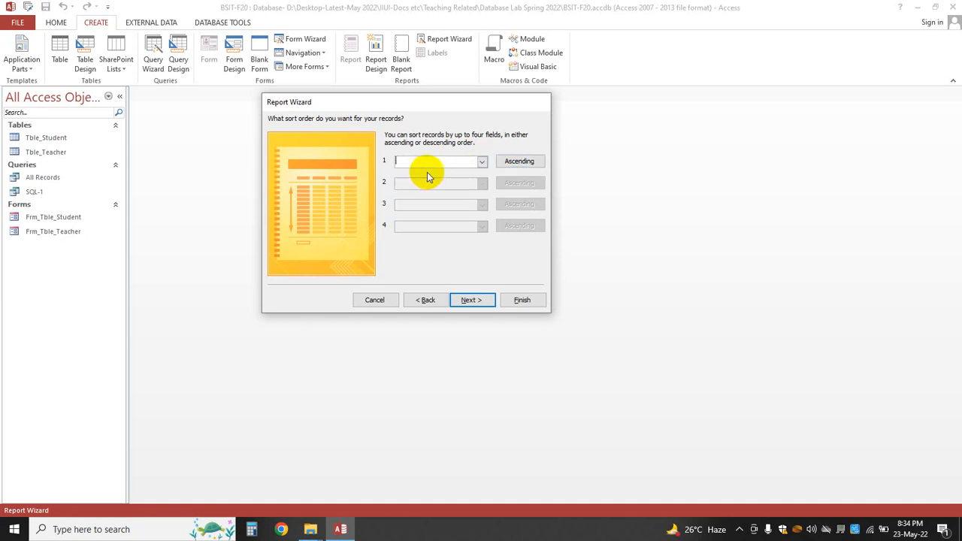
- Skip sorting and lay out the report as Tabular in Portrait orientation
{"action": "left_click", "coordinate": [471, 300]}
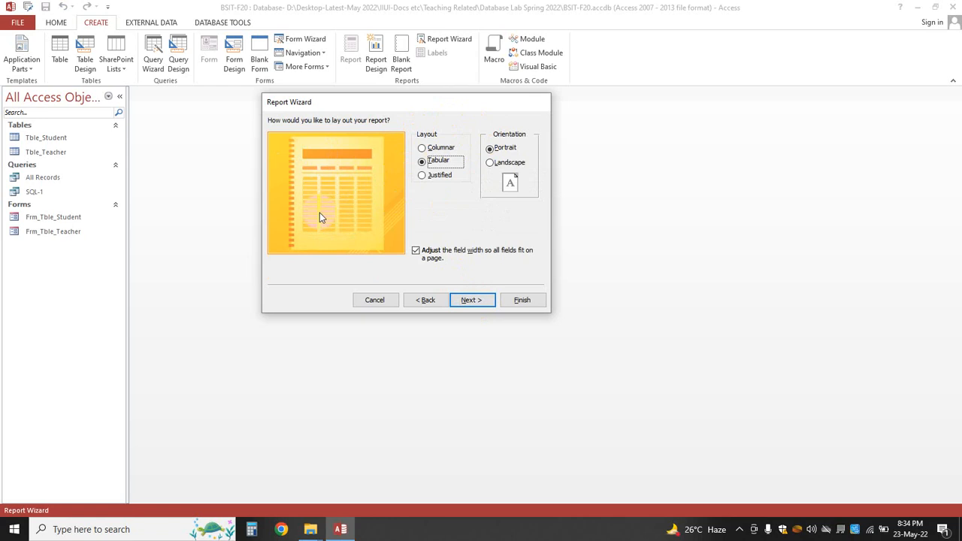
{"action": "left_click", "coordinate": [431, 147]}
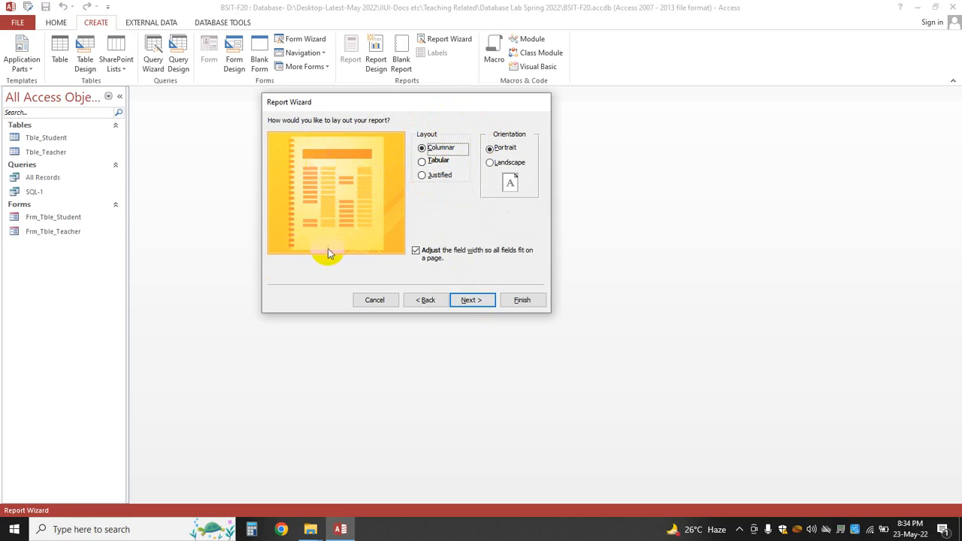
{"action": "left_click", "coordinate": [436, 160]}
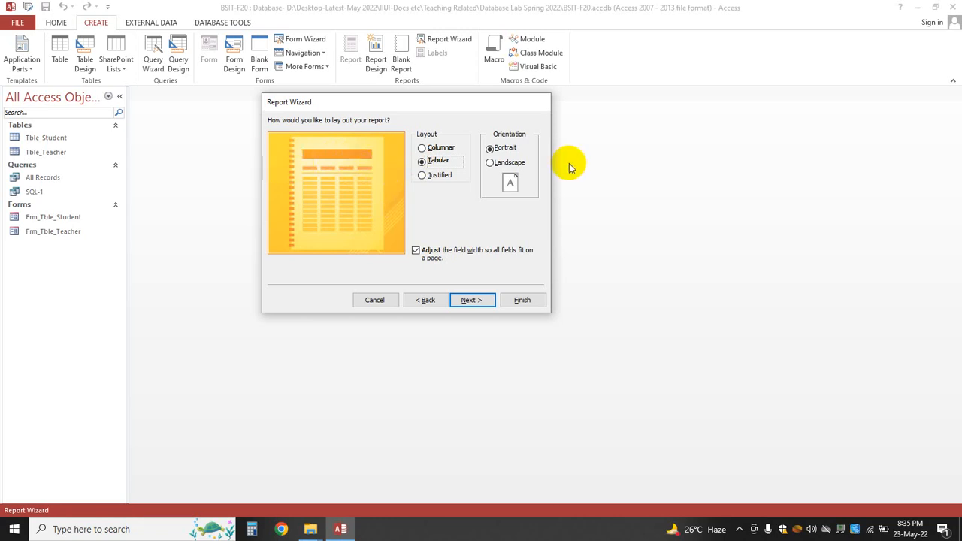
{"action": "left_click", "coordinate": [522, 164]}
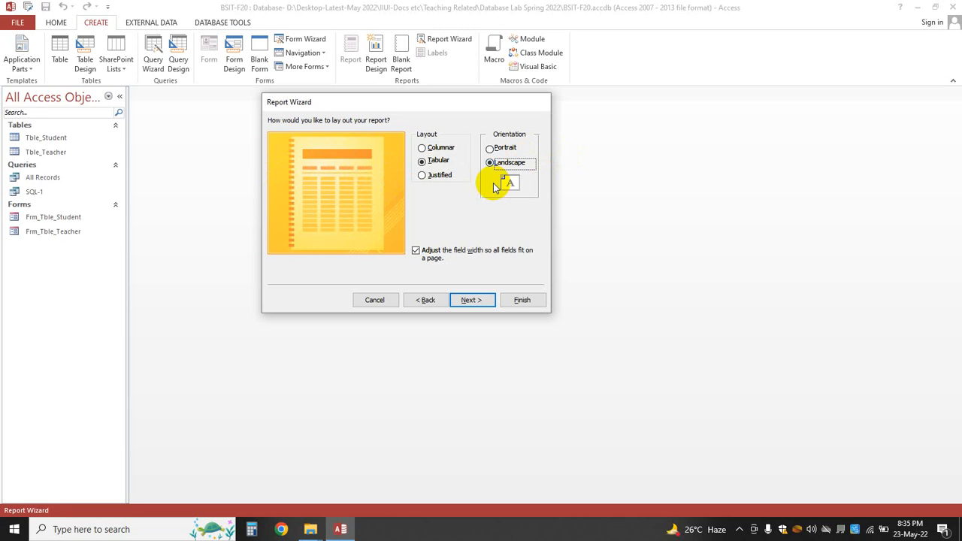
{"action": "left_click", "coordinate": [499, 150]}
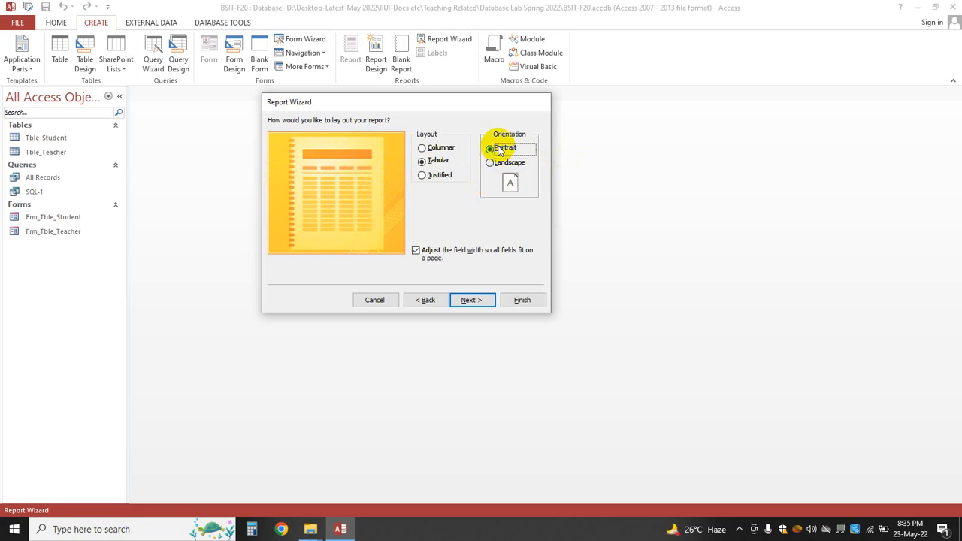
{"action": "left_click", "coordinate": [470, 300]}
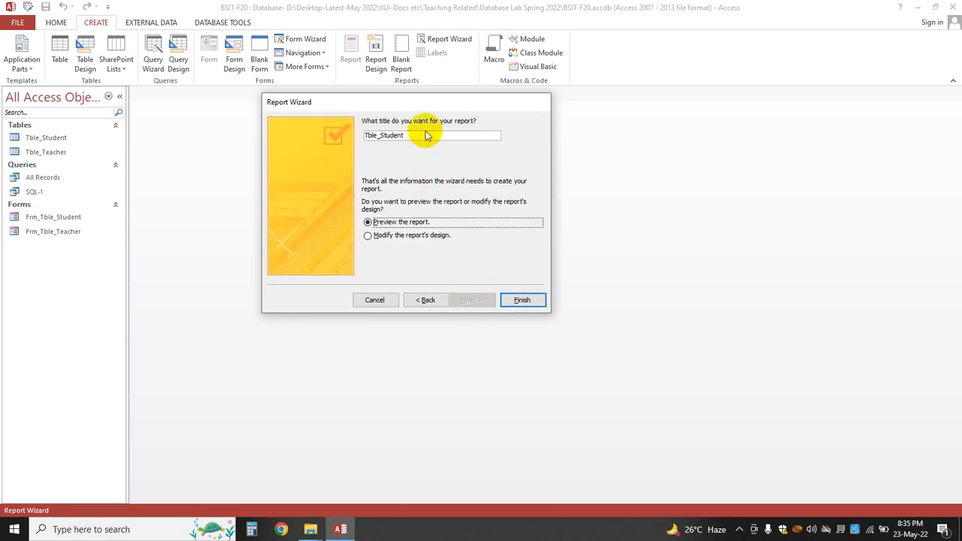
- Title the report Rpt_Tble_Student and finish the wizard with a preview of the report
{"action": "left_click", "coordinate": [366, 136]}
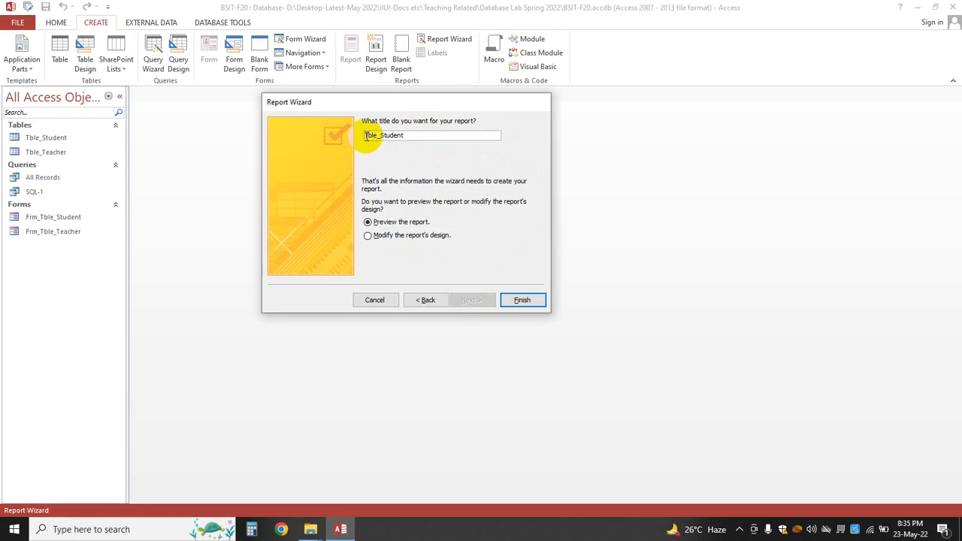
{"action": "type", "text": "Rpt_"}
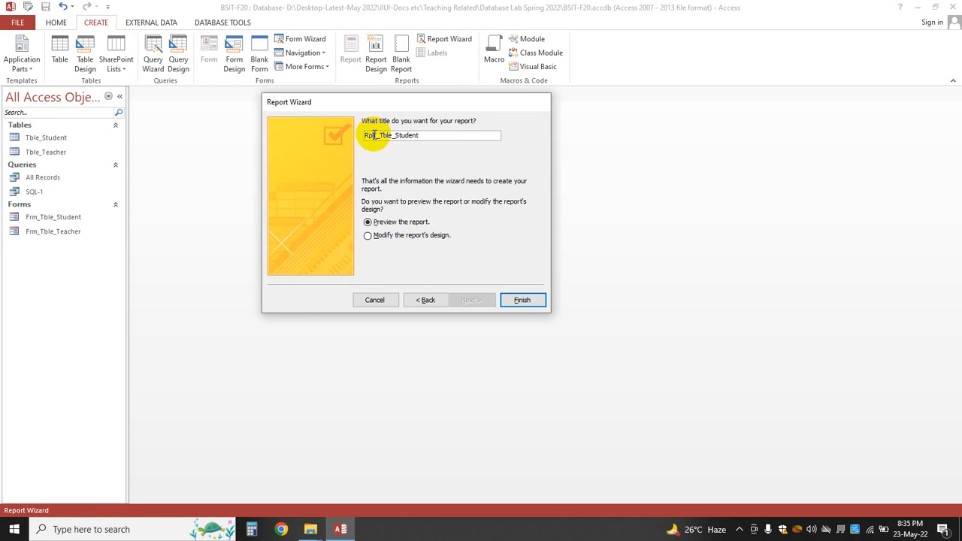
{"action": "key", "text": "BackSpace"}
{"action": "type", "text": "t"}
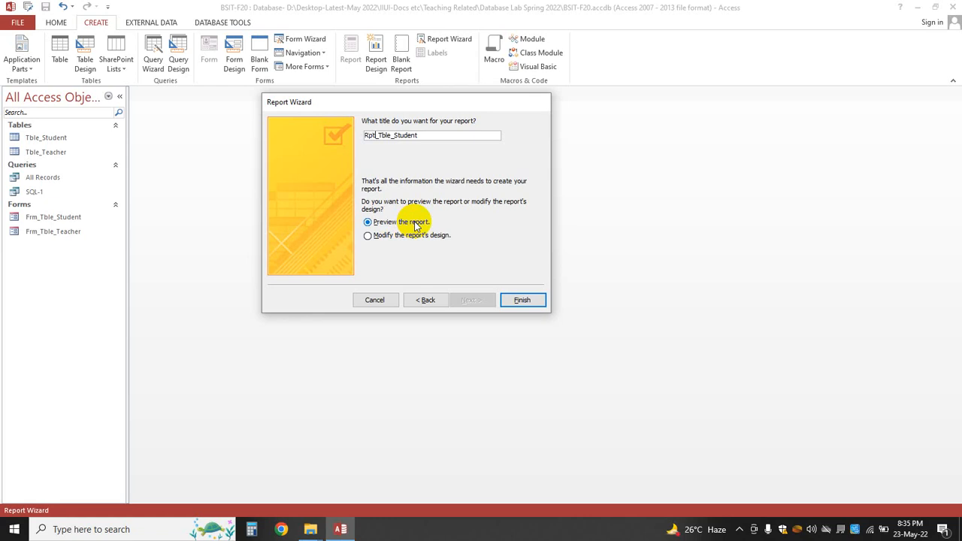
{"action": "left_click", "coordinate": [521, 300]}
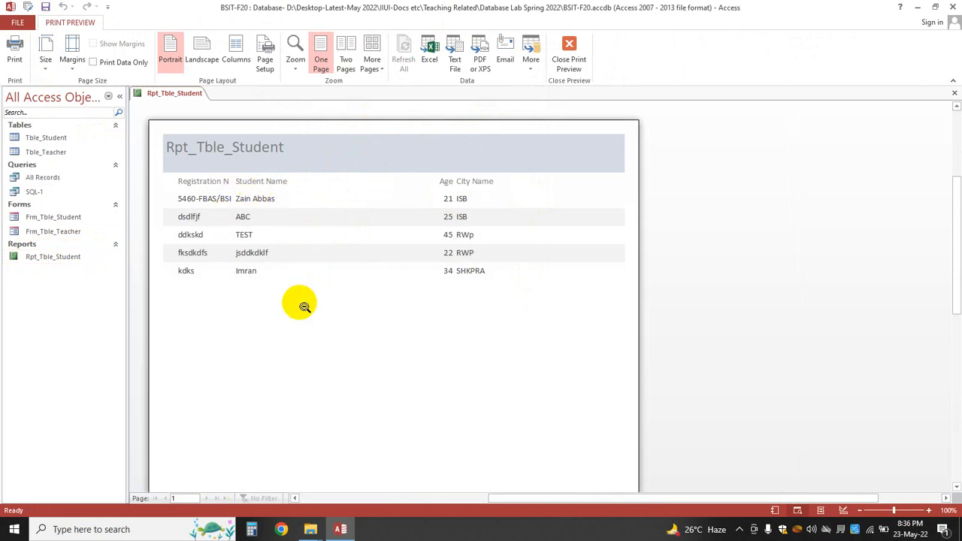
- Close the report preview, reopen Rpt_Tble_Student to view its records, and close it again
{"action": "left_click", "coordinate": [954, 93]}
{"action": "left_click", "coordinate": [954, 92]}
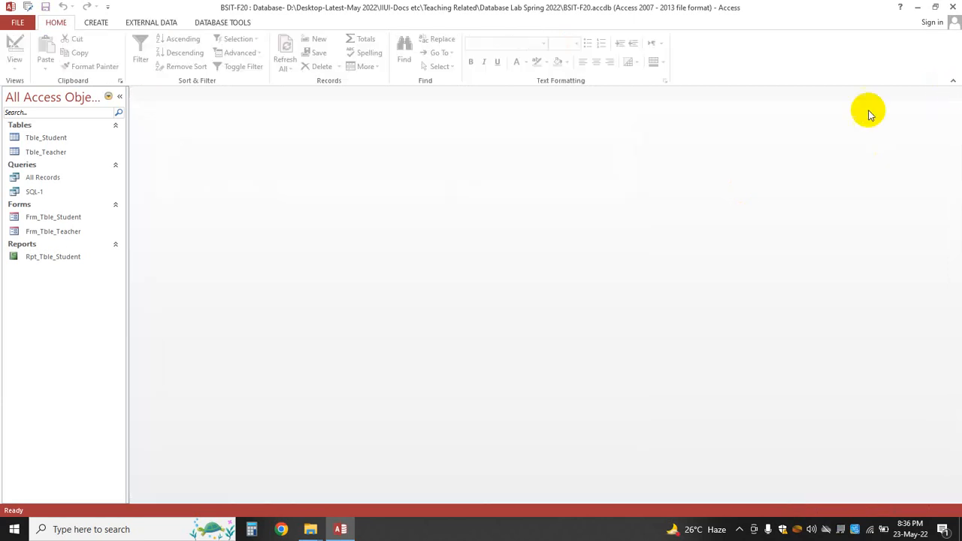
{"action": "double_click", "coordinate": [45, 259]}
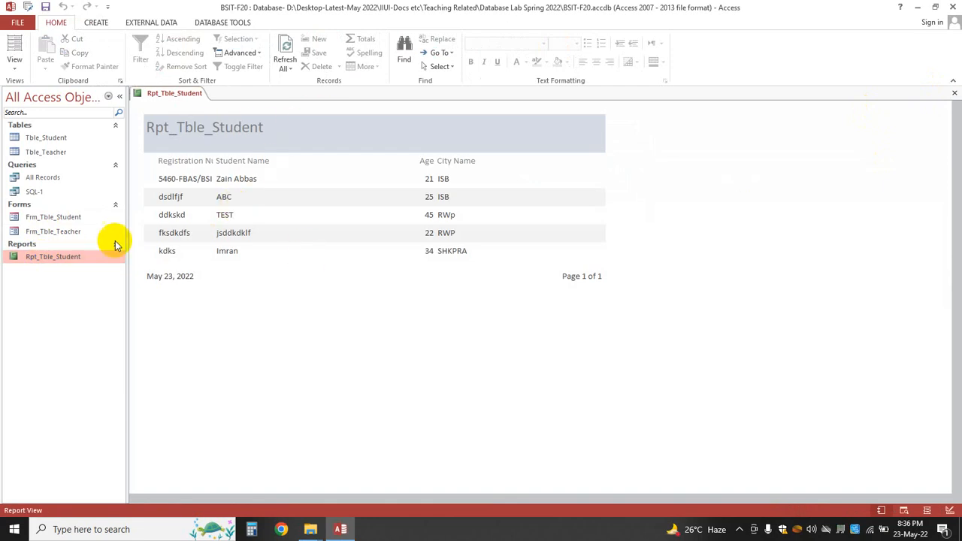
{"action": "left_click", "coordinate": [954, 93]}
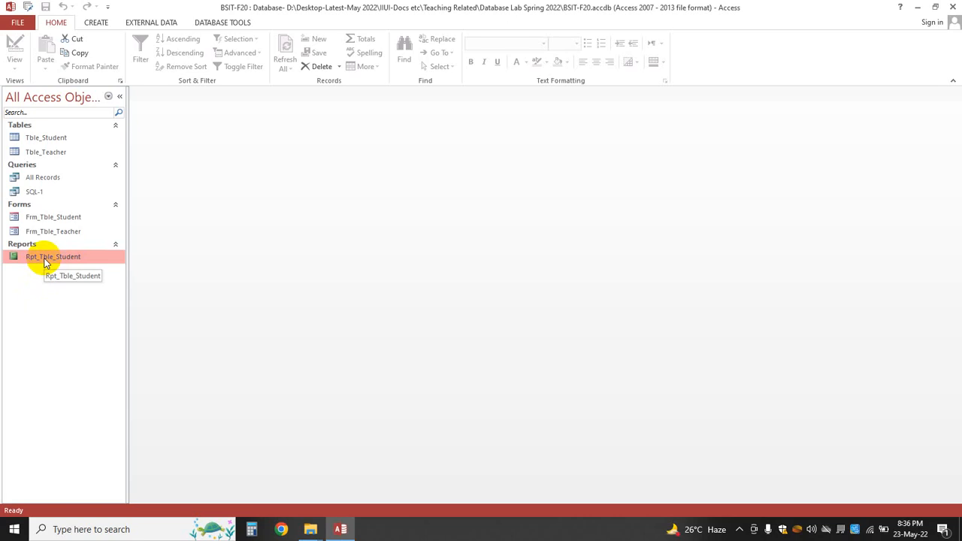
- Open Rpt_Tble_Student in Design View and move its title label toward the middle of the report header
{"action": "right_click", "coordinate": [45, 262]}
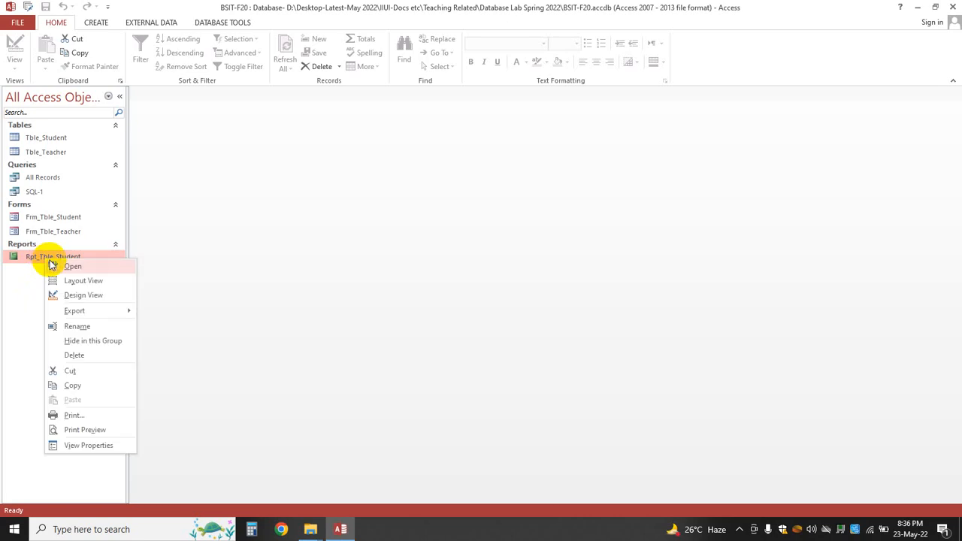
{"action": "left_click", "coordinate": [99, 297]}
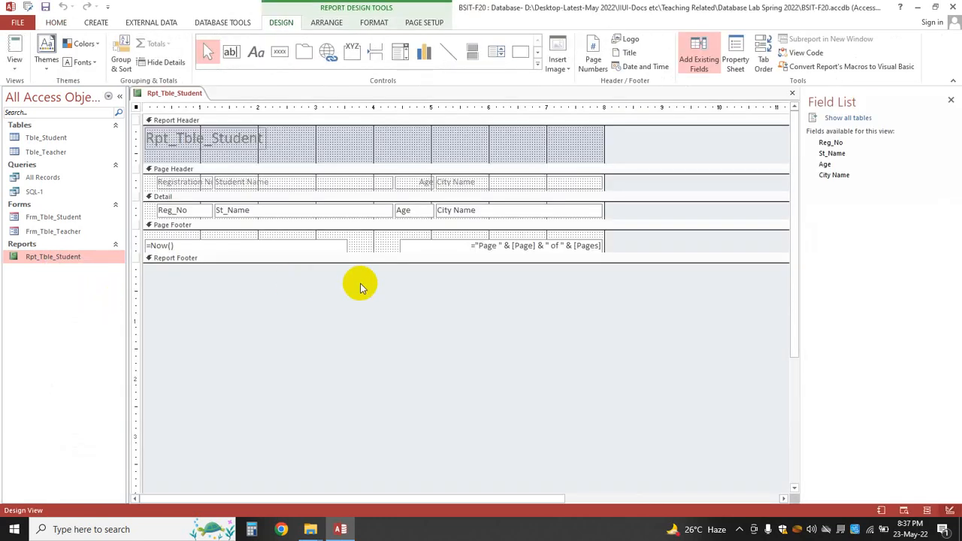
{"action": "left_click", "coordinate": [228, 142]}
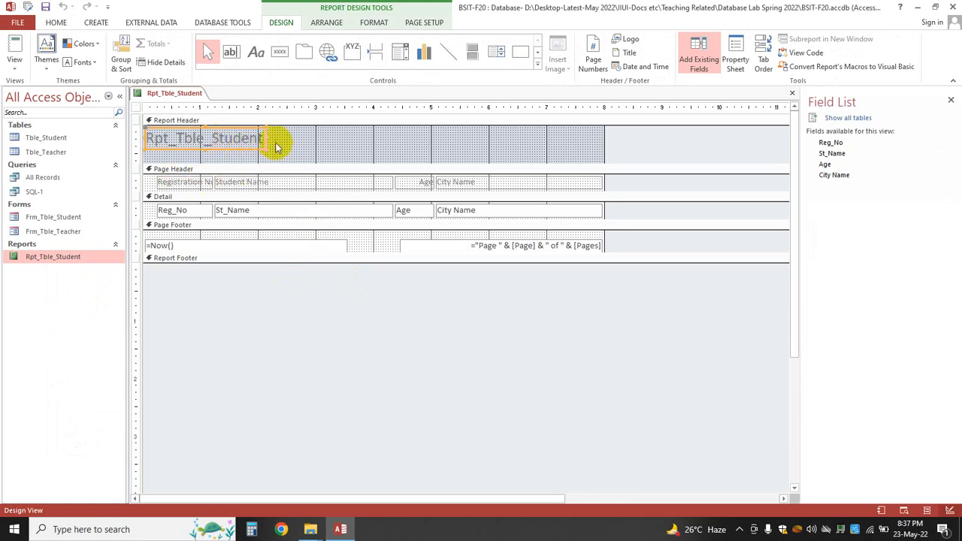
{"action": "left_click_drag", "start_coordinate": [245, 127], "coordinate": [376, 141]}
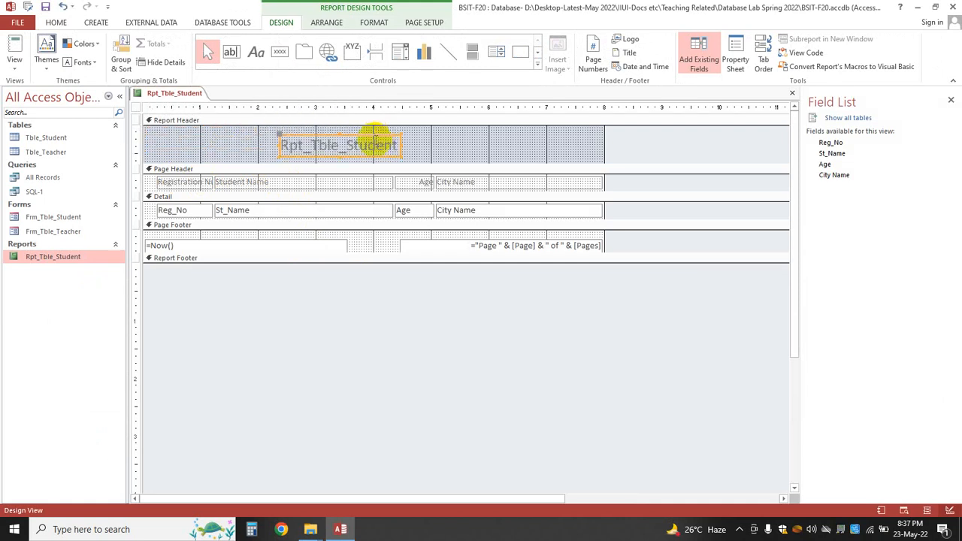
- Replace the text of the report header's title label with Total Students
{"action": "left_click", "coordinate": [373, 145]}
{"action": "double_click", "coordinate": [375, 143]}
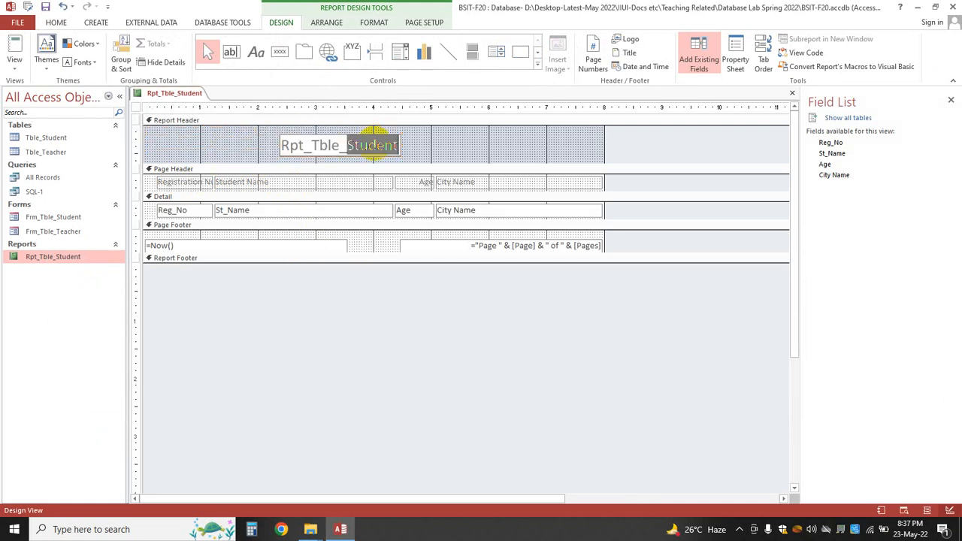
{"action": "key", "text": "BackSpace"}
{"action": "key", "text": "BackSpace"}
{"action": "key", "text": "BackSpace"}
{"action": "key", "text": "BackSpace"}
{"action": "key", "text": "BackSpace"}
{"action": "key", "text": "BackSpace"}
{"action": "key", "text": "BackSpace"}
{"action": "key", "text": "BackSpace"}
{"action": "key", "text": "BackSpace"}
{"action": "key", "text": "BackSpace"}
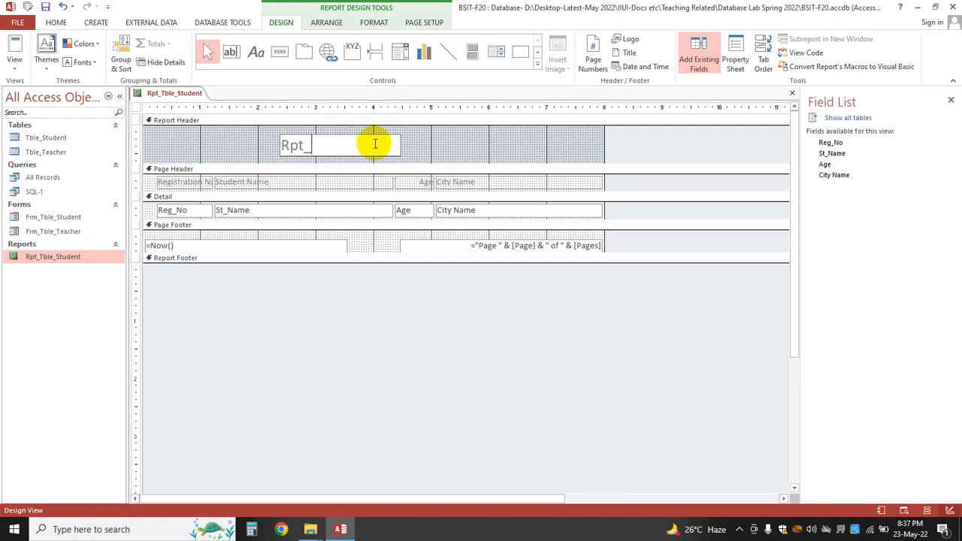
{"action": "type", "text": "All"}
{"action": "key", "text": "BackSpace"}
{"action": "key", "text": "BackSpace"}
{"action": "key", "text": "BackSpace"}
{"action": "type", "text": "Total Students"}
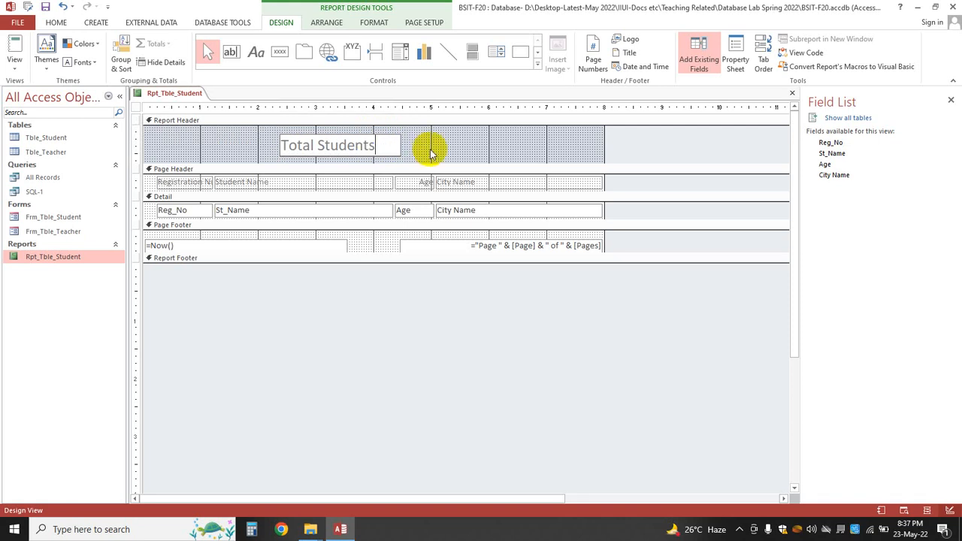
{"action": "left_click", "coordinate": [429, 146]}
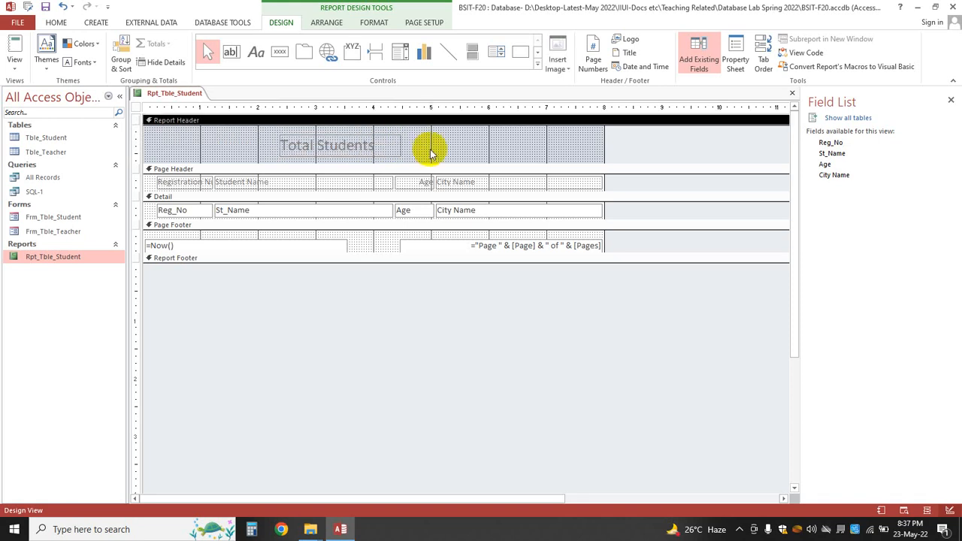
- Delete the title label and draw a new label about 2.96" wide and 0.38" high in the report header, reading Total Students
{"action": "left_click", "coordinate": [359, 137]}
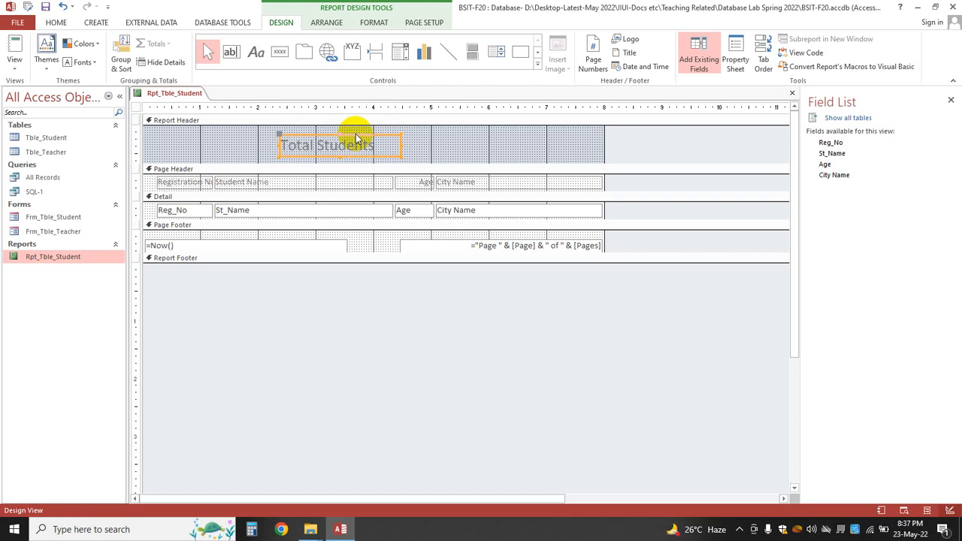
{"action": "key", "text": "Delete"}
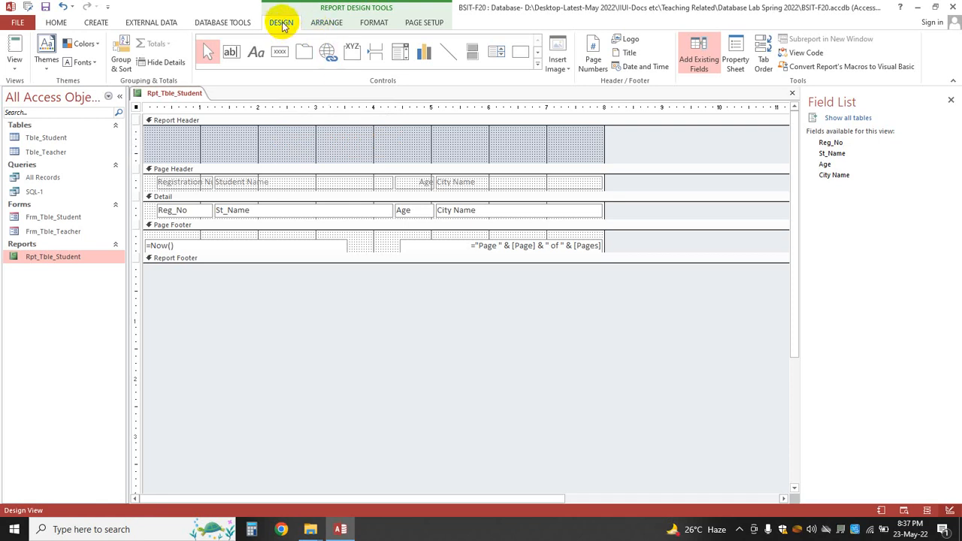
{"action": "left_click", "coordinate": [256, 56]}
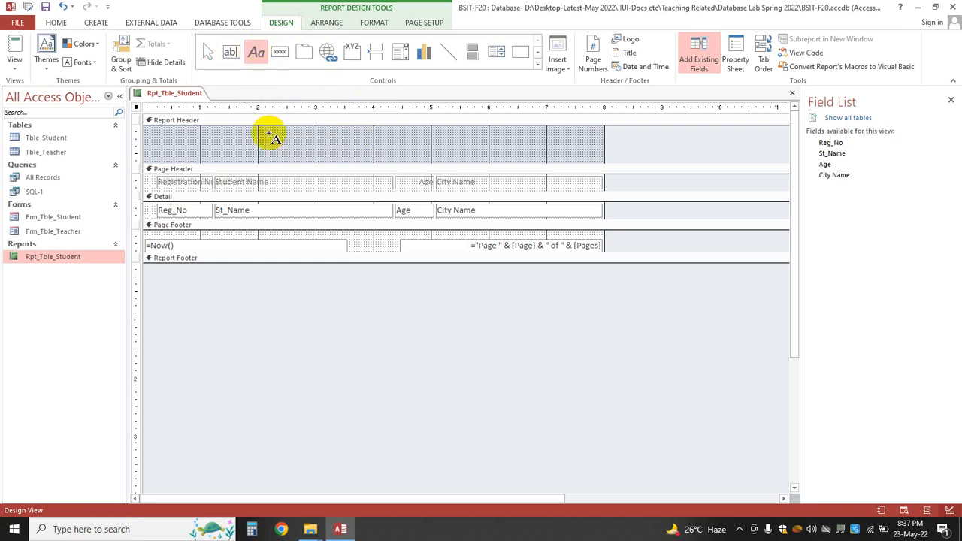
{"action": "left_click_drag", "start_coordinate": [270, 136], "coordinate": [441, 160]}
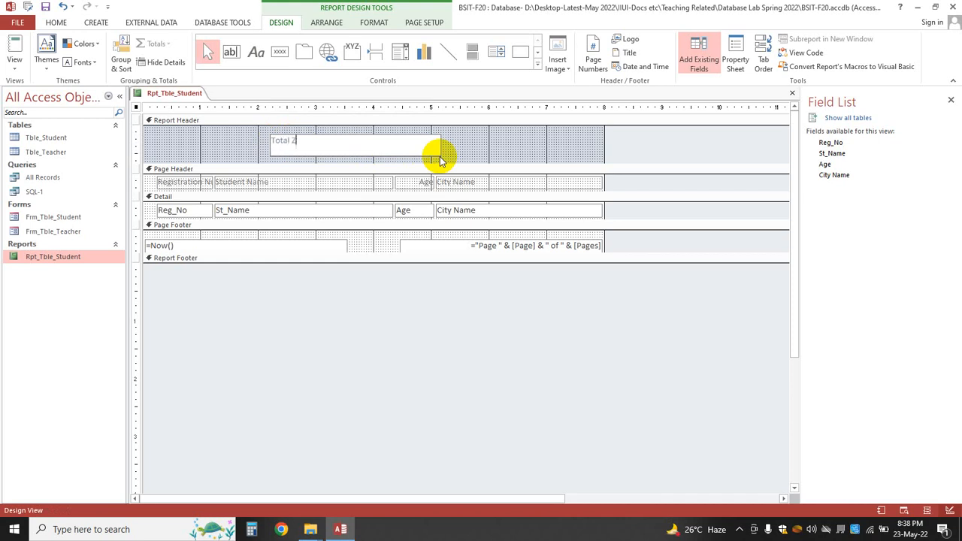
{"action": "type", "text": "Total Students"}
{"action": "left_click", "coordinate": [471, 150]}
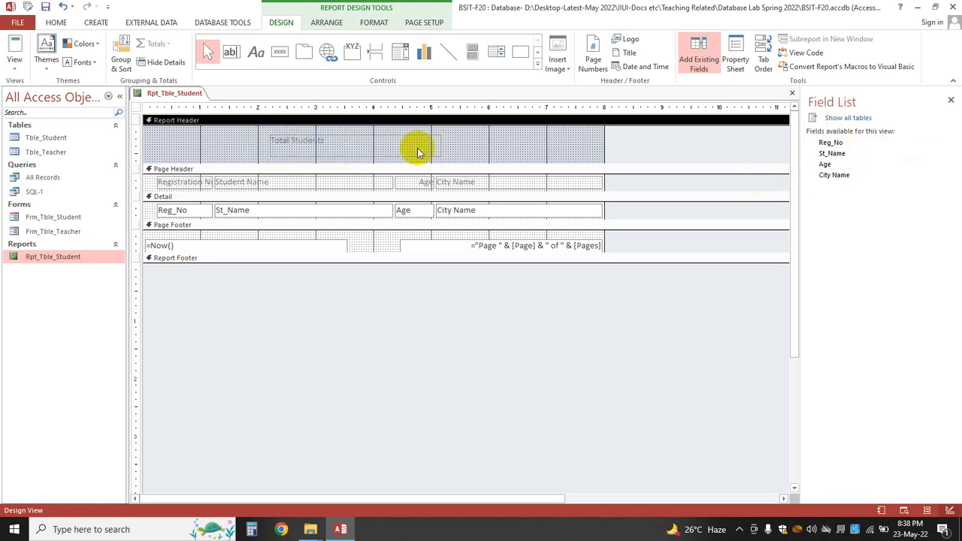
- Set the font size of the new Total Students label to 24
{"action": "double_click", "coordinate": [298, 146]}
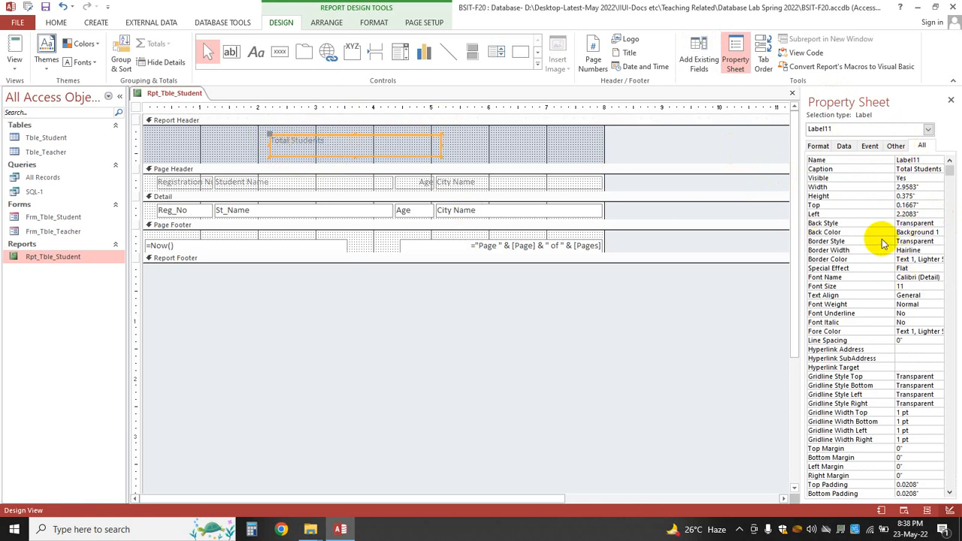
{"action": "double_click", "coordinate": [911, 286]}
{"action": "double_click", "coordinate": [911, 287]}
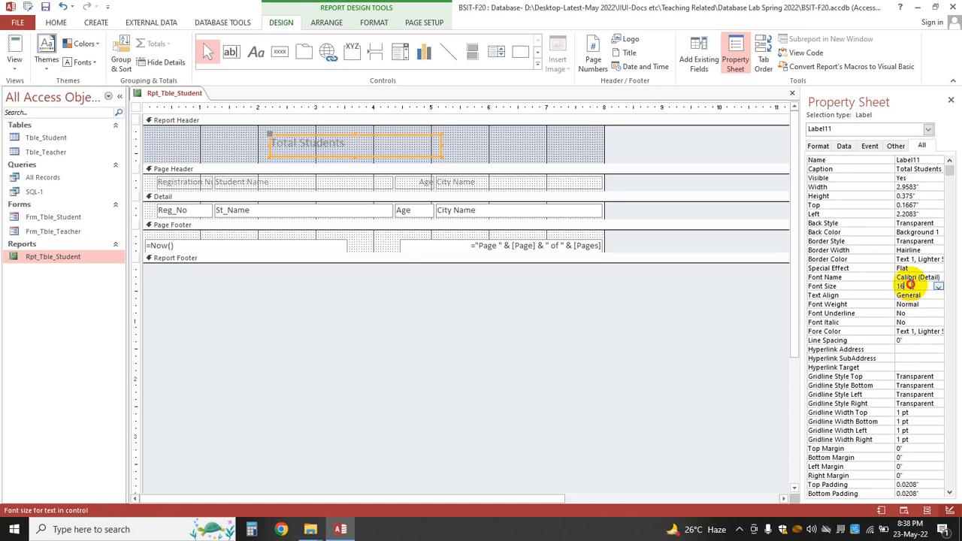
{"action": "double_click", "coordinate": [911, 286]}
{"action": "double_click", "coordinate": [912, 286]}
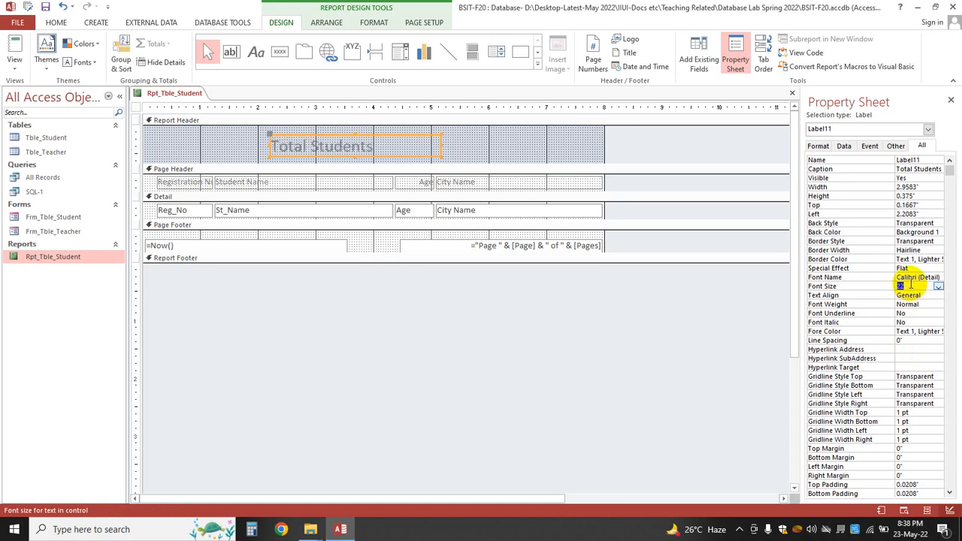
{"action": "double_click", "coordinate": [911, 286]}
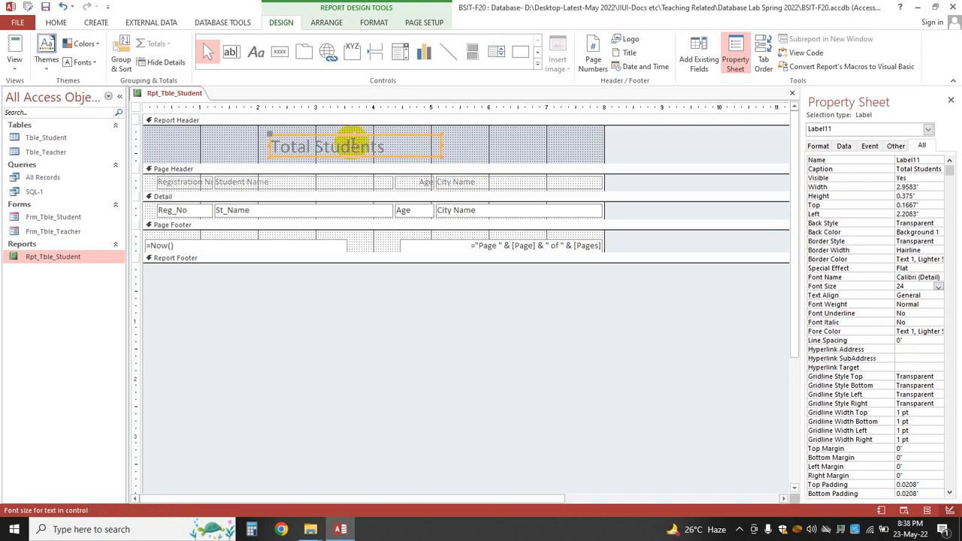
{"action": "left_click", "coordinate": [398, 138]}
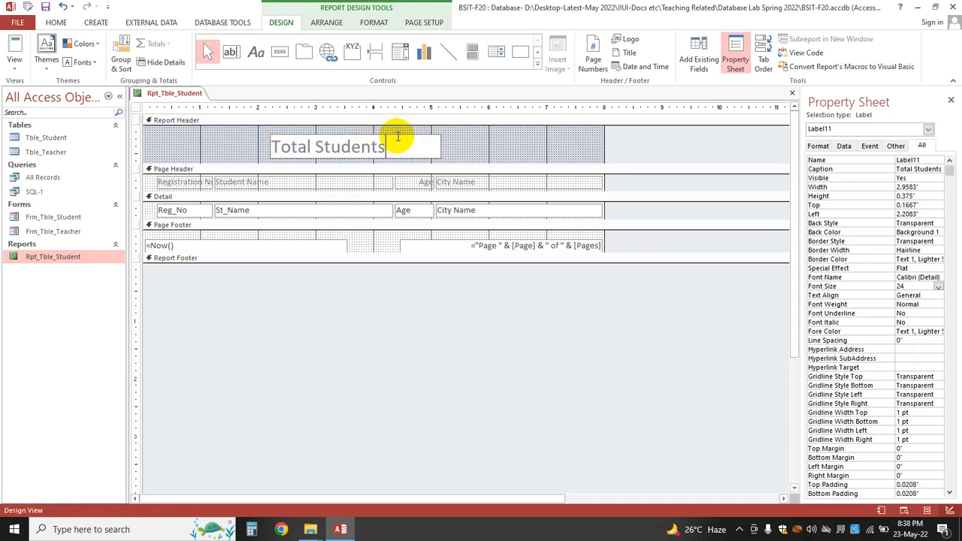
{"action": "double_click", "coordinate": [386, 147]}
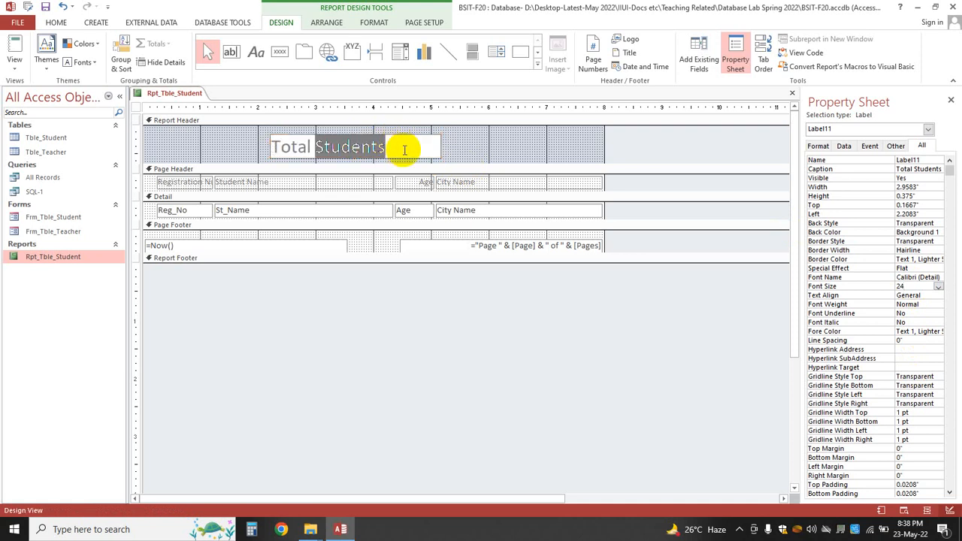
{"action": "left_click", "coordinate": [489, 157]}
- Set the fore color of the Total Students label to the black theme color, Text 1
{"action": "left_click", "coordinate": [368, 156]}
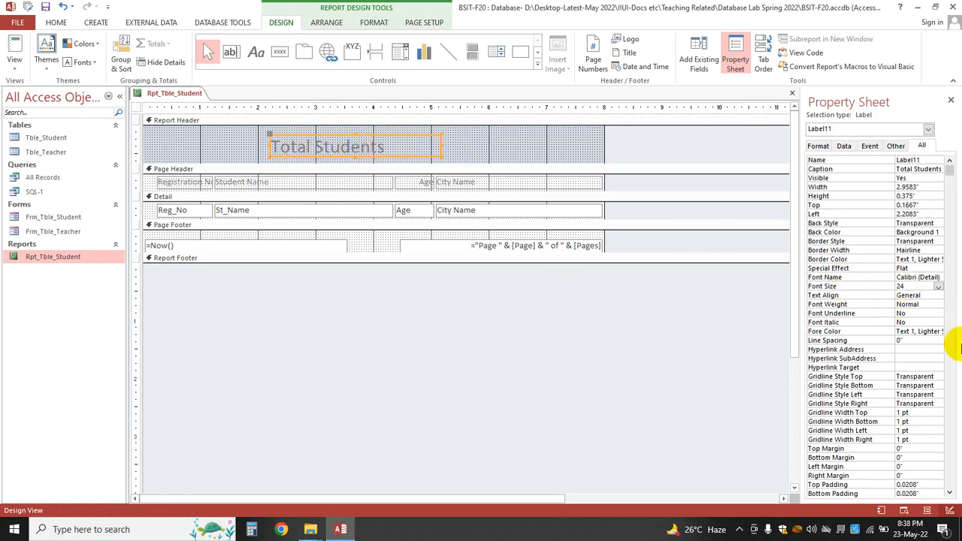
{"action": "left_click", "coordinate": [928, 332]}
{"action": "left_click", "coordinate": [929, 332]}
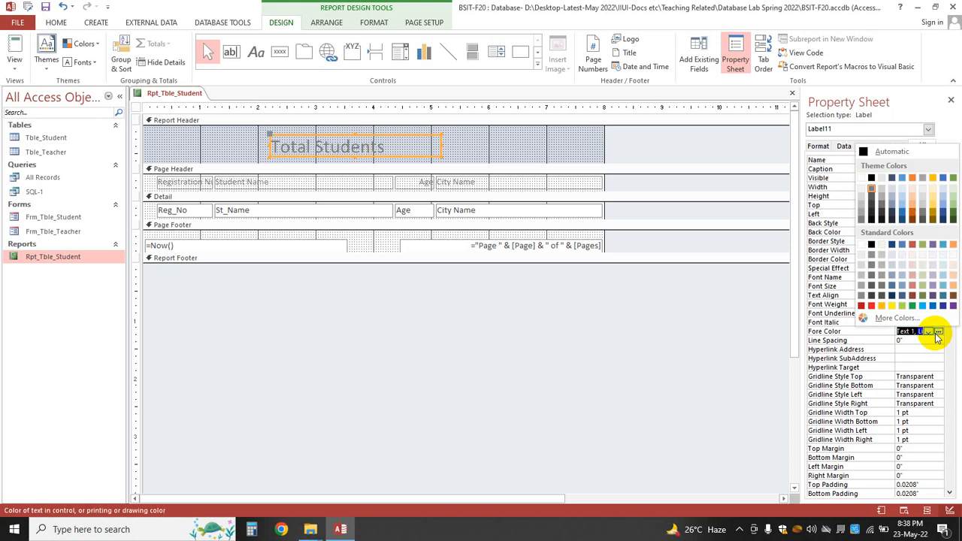
{"action": "left_click", "coordinate": [870, 179]}
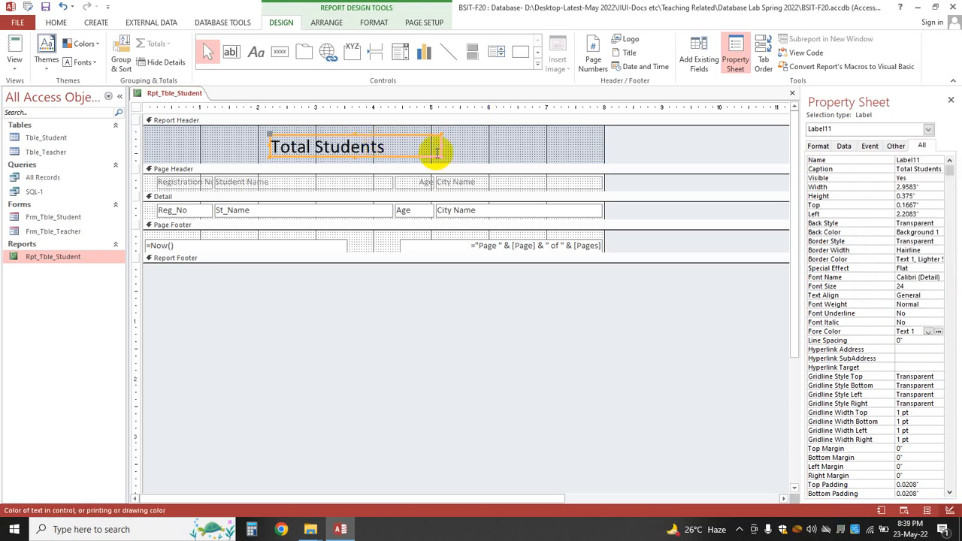
{"action": "double_click", "coordinate": [378, 145]}
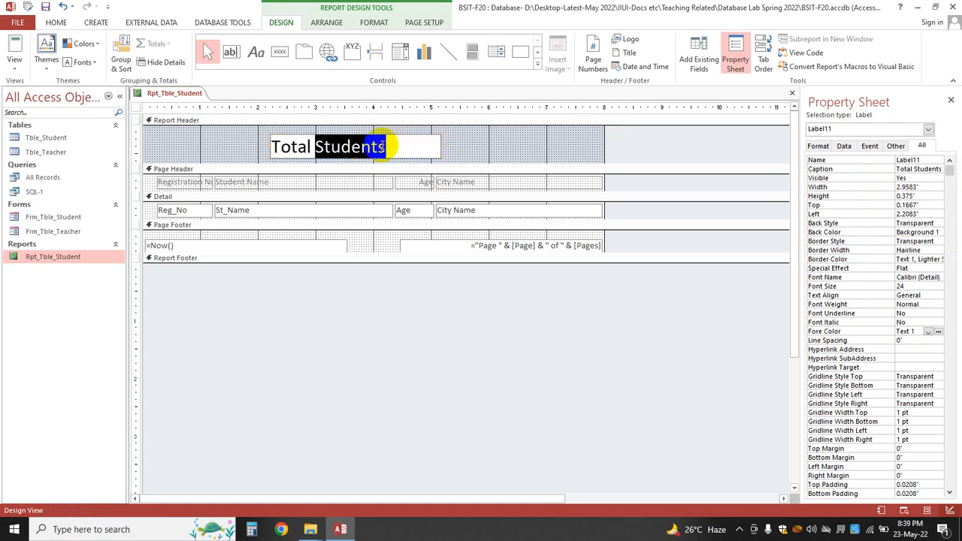
{"action": "key", "text": "Escape"}
- Set the Total Students label's special effect to Shadowed and narrow it to about 2.08", placed about 3.17" from the report's left edge
{"action": "left_click", "coordinate": [916, 268]}
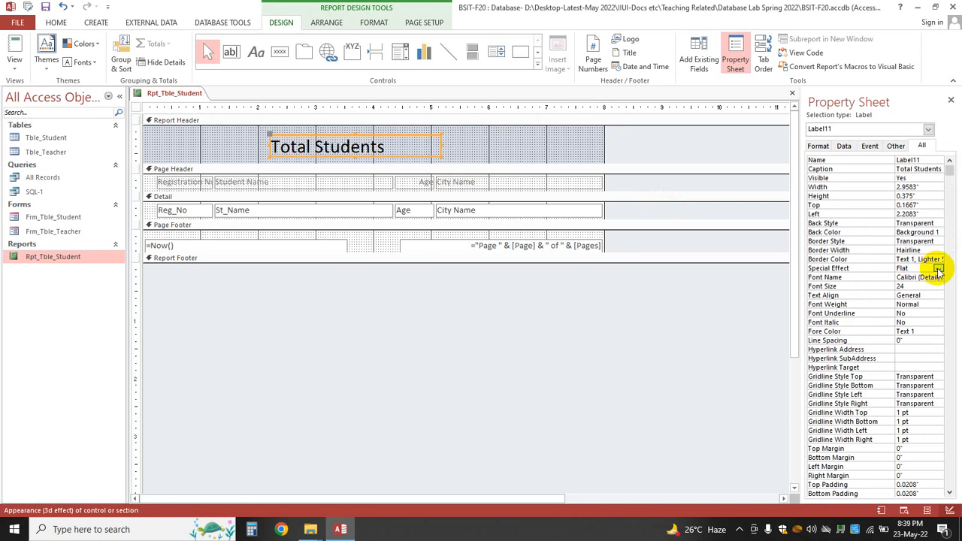
{"action": "left_click", "coordinate": [937, 269]}
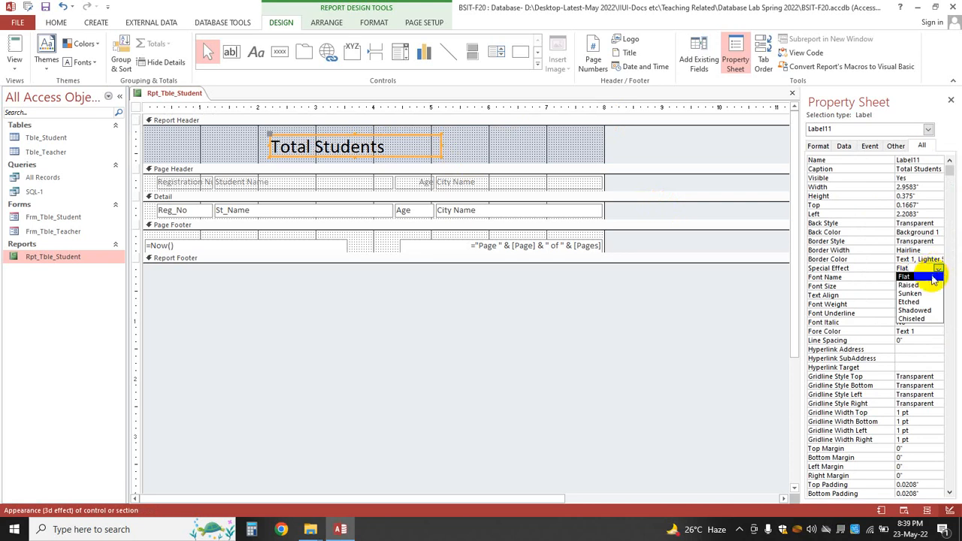
{"action": "left_click", "coordinate": [922, 285]}
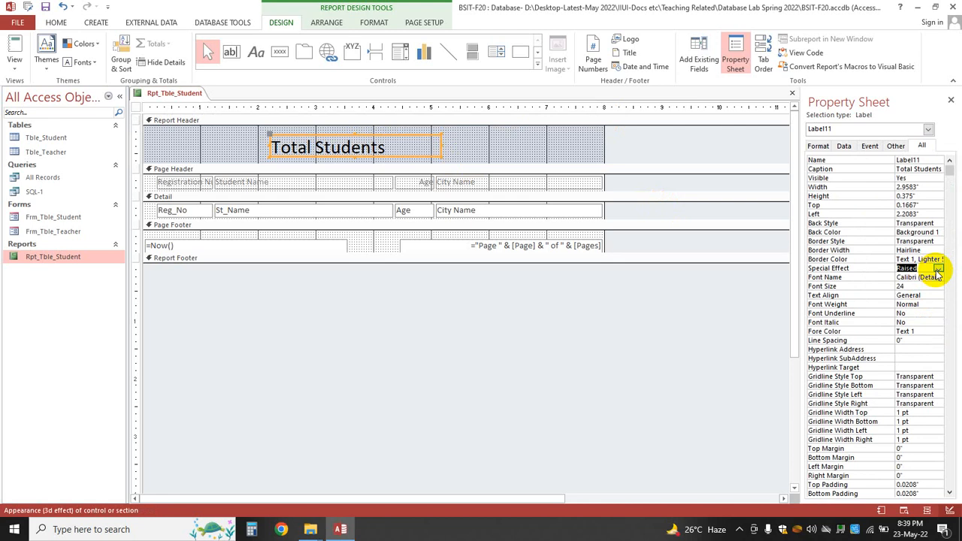
{"action": "left_click", "coordinate": [937, 269]}
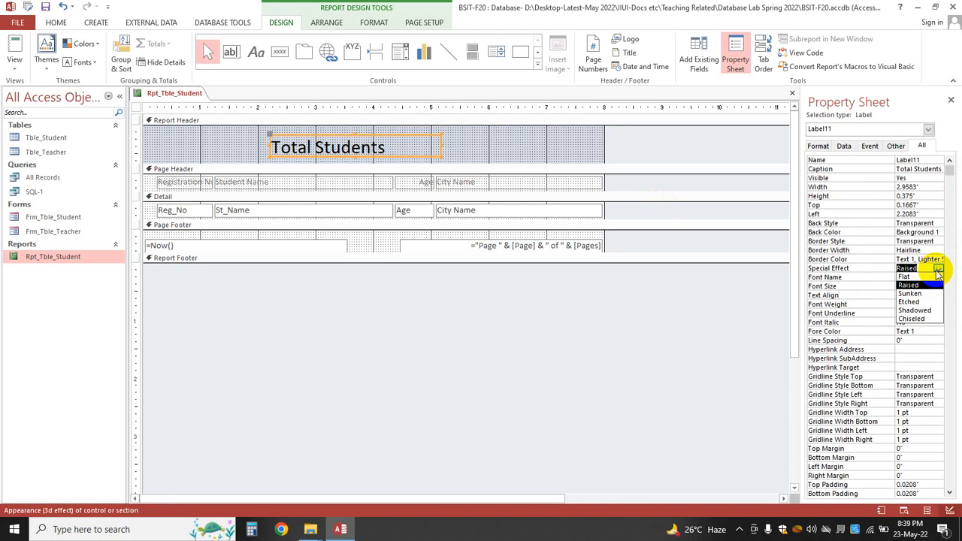
{"action": "left_click", "coordinate": [923, 310]}
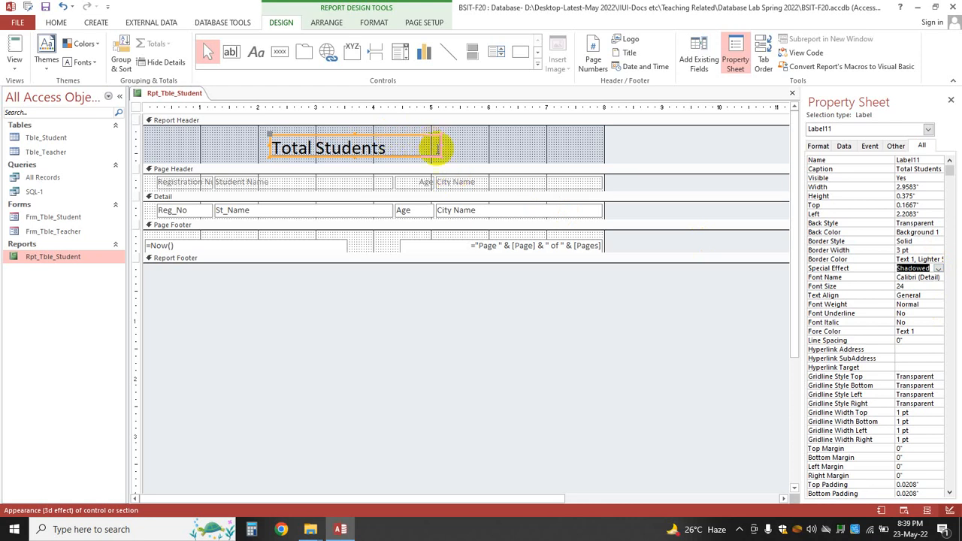
{"action": "mouse_move", "coordinate": [439, 144]}
{"action": "left_mouse_down"}
{"action": "mouse_move", "coordinate": [369, 136]}
{"action": "mouse_move", "coordinate": [419, 140]}
{"action": "left_mouse_up"}
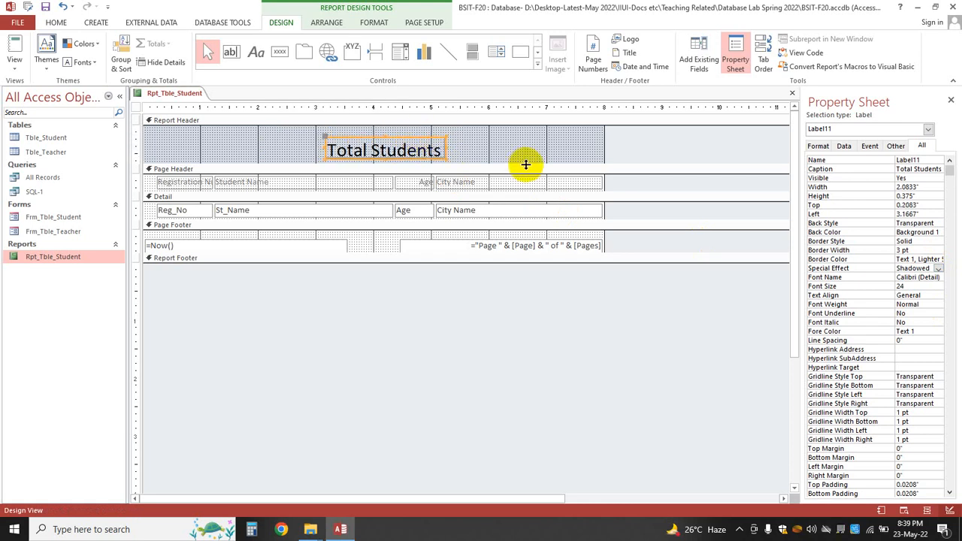
{"action": "left_click", "coordinate": [520, 155]}
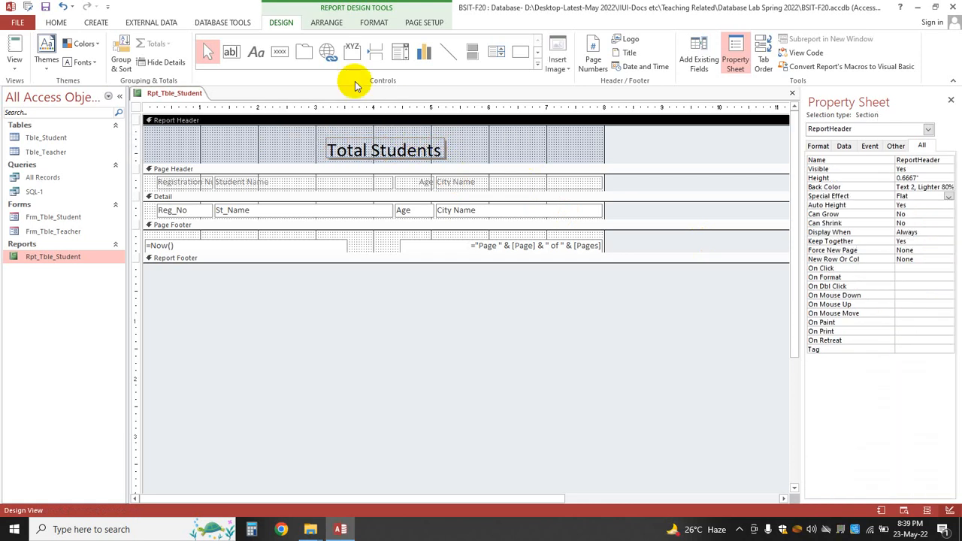
- Add a label about 1.33" wide with the office address to the report header and position it against the report's right edge
{"action": "left_click", "coordinate": [256, 53]}
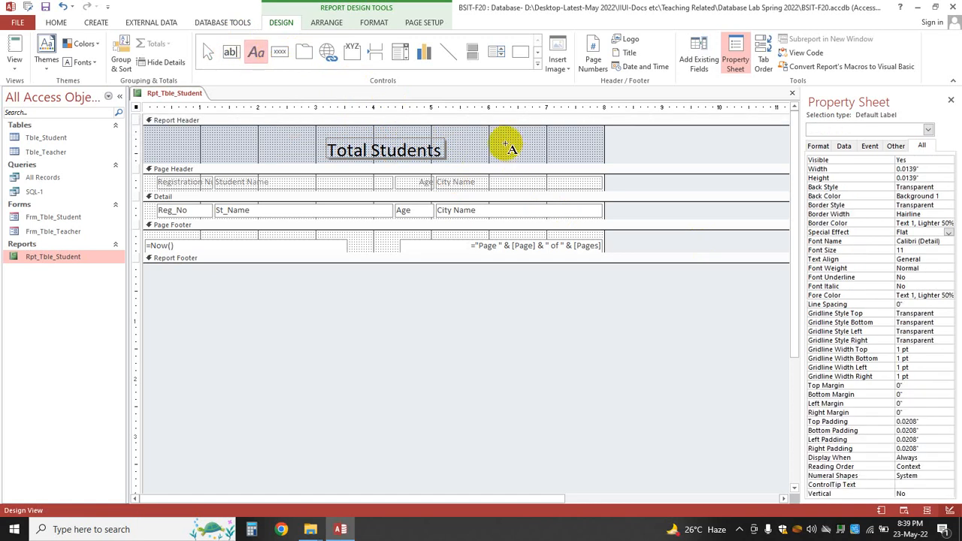
{"action": "left_click_drag", "start_coordinate": [506, 144], "coordinate": [585, 163]}
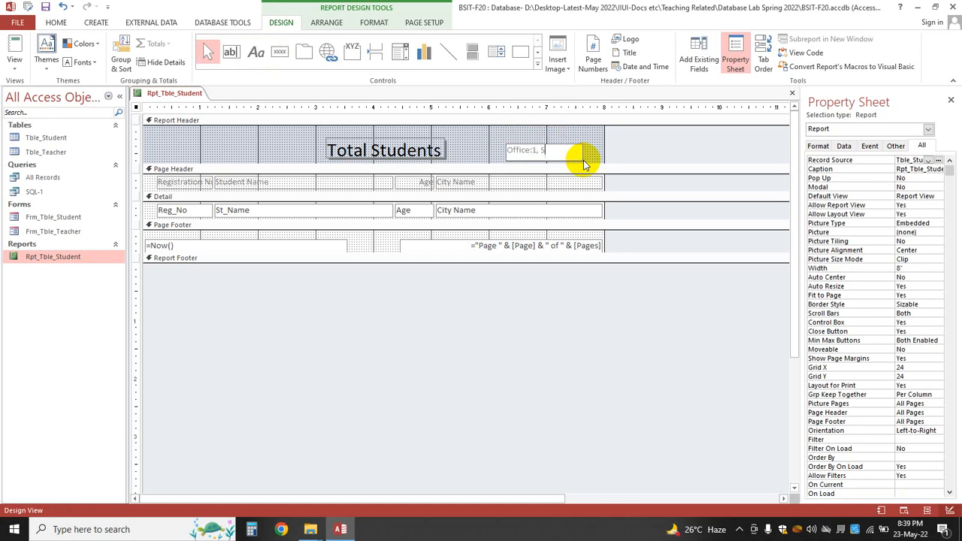
{"action": "type", "text": "Office:1, Stree"}
{"action": "type", "text": "t:2, "}
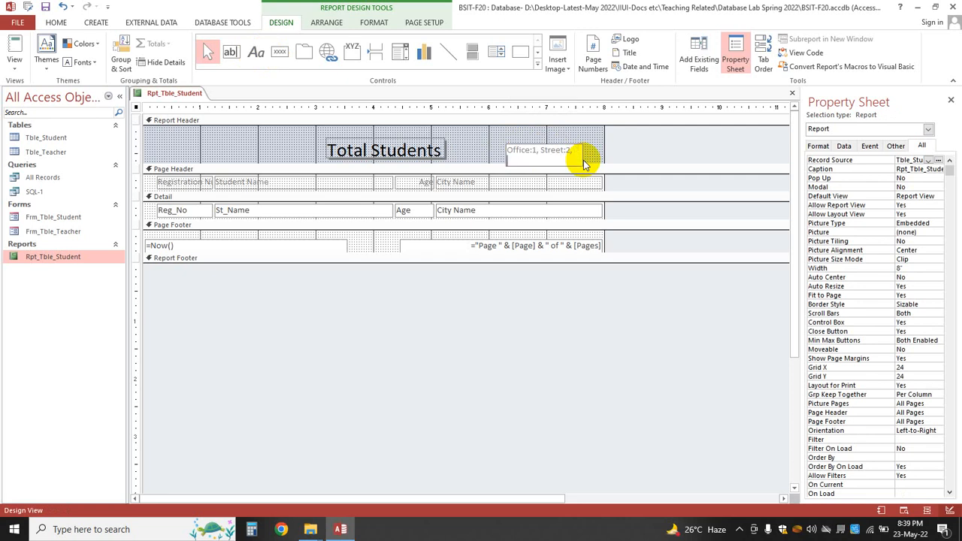
{"action": "type", "text": "Islamabad"}
{"action": "left_click", "coordinate": [562, 143]}
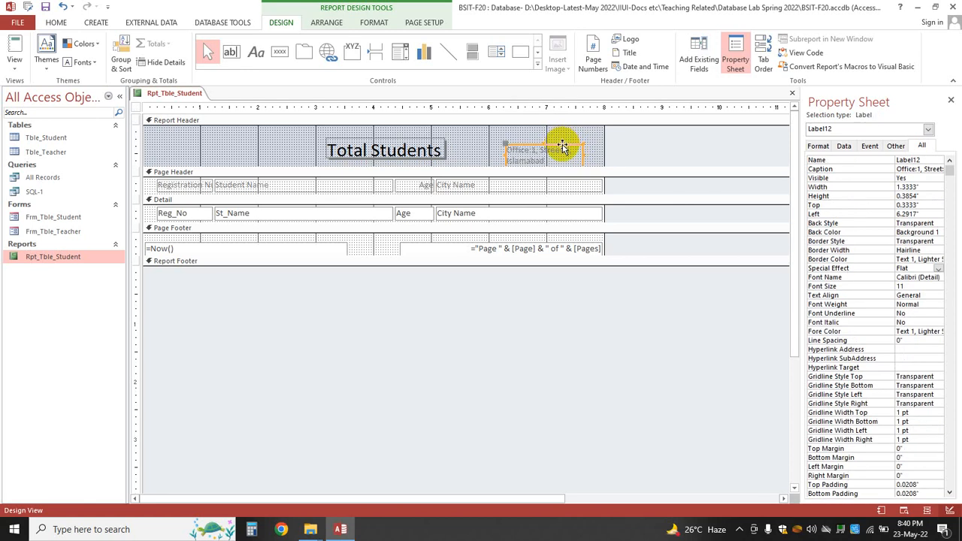
{"action": "left_click_drag", "start_coordinate": [564, 143], "coordinate": [579, 142]}
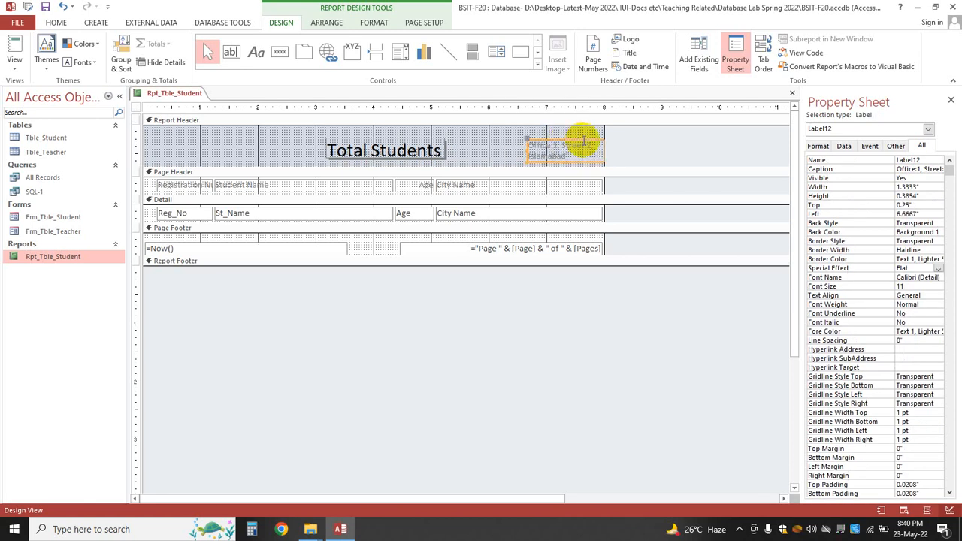
- Set the office address label's fore color to the black theme color, Text 1
{"action": "left_click", "coordinate": [929, 331]}
{"action": "left_click", "coordinate": [929, 331]}
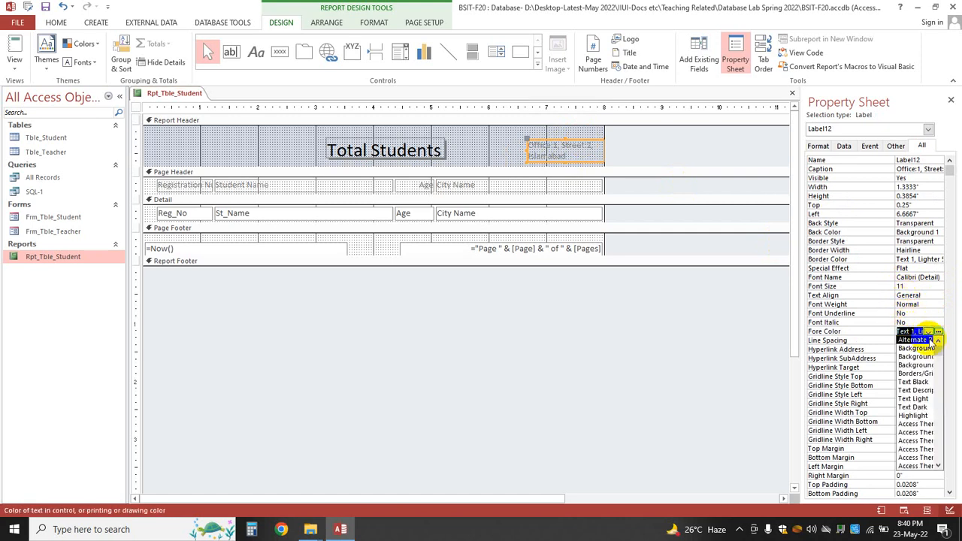
{"action": "left_click", "coordinate": [937, 331]}
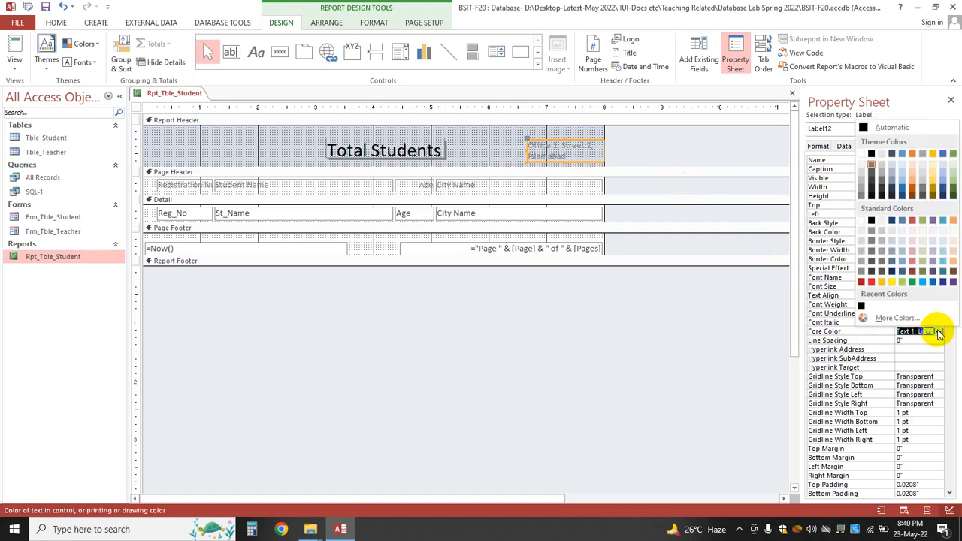
{"action": "left_click", "coordinate": [871, 156]}
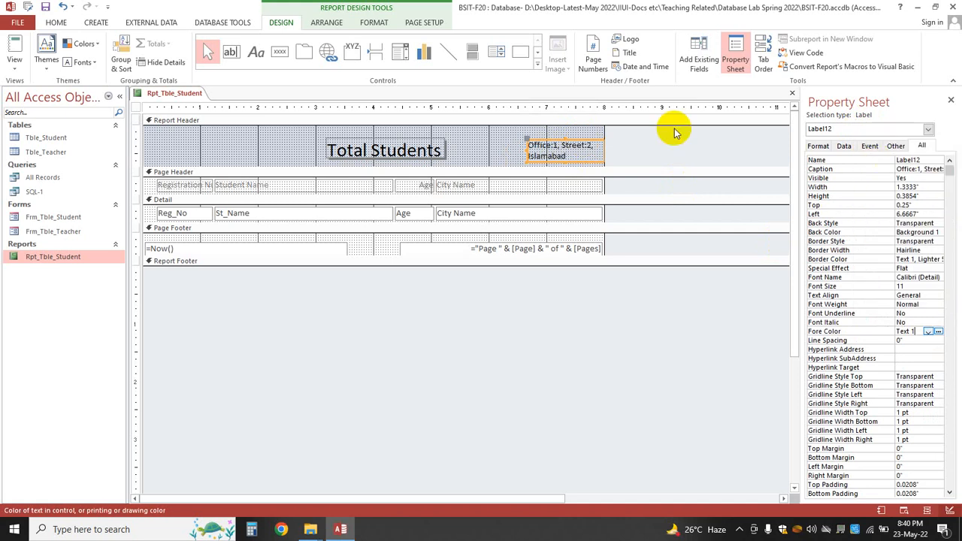
{"action": "left_click", "coordinate": [457, 155]}
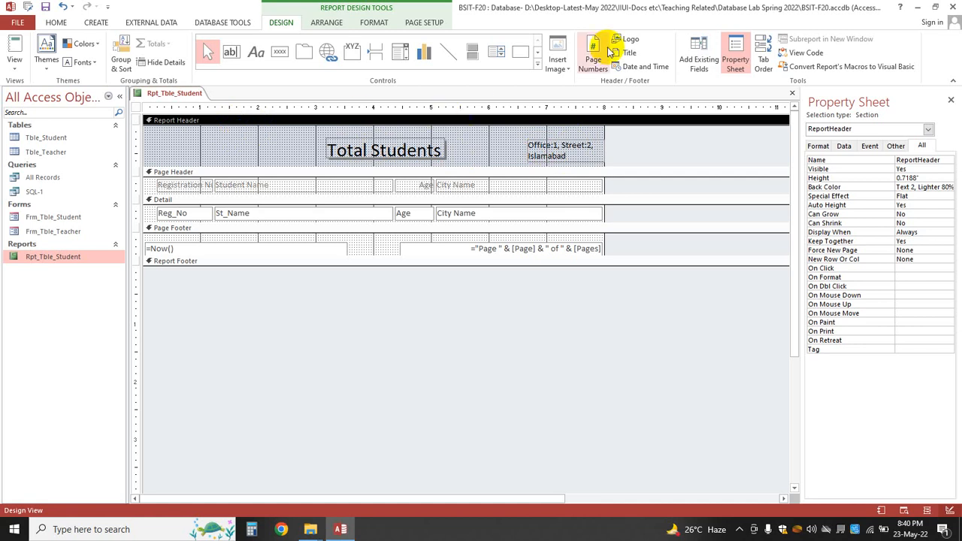
{"action": "left_click", "coordinate": [631, 39]}
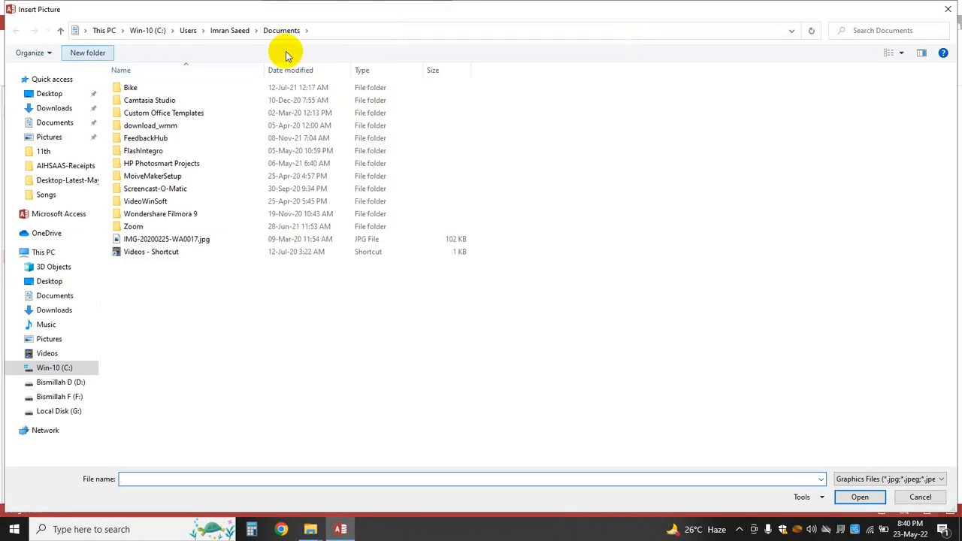
{"action": "key", "text": "Escape"}
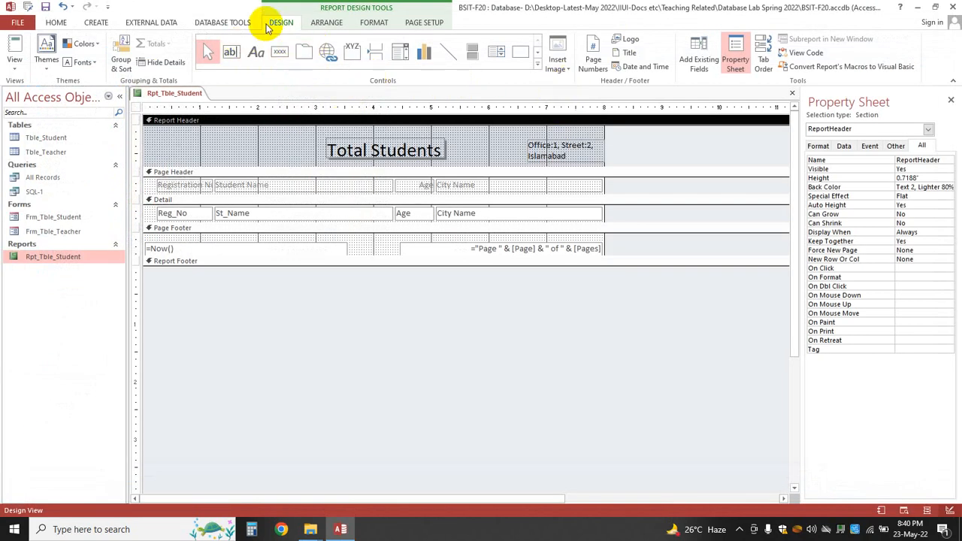
{"action": "left_click", "coordinate": [563, 69]}
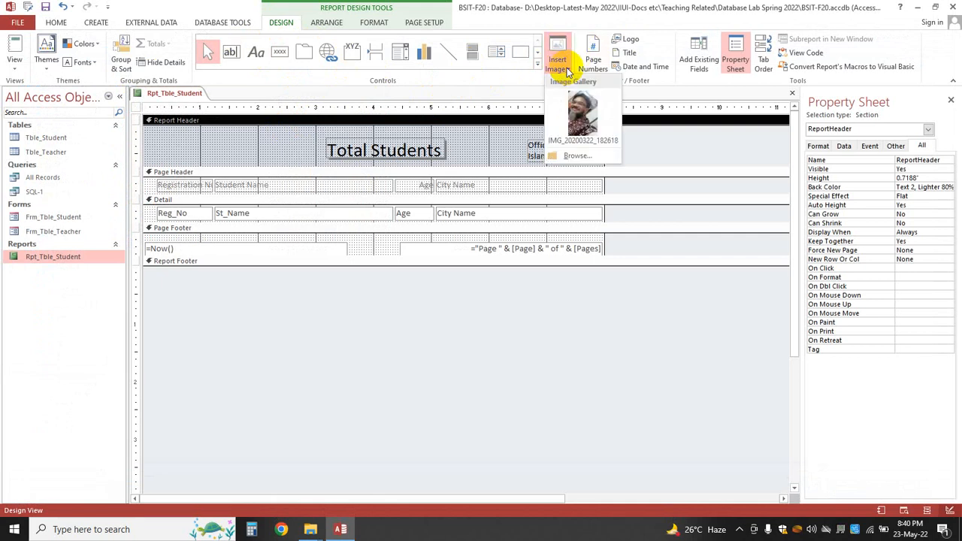
{"action": "left_click", "coordinate": [571, 156]}
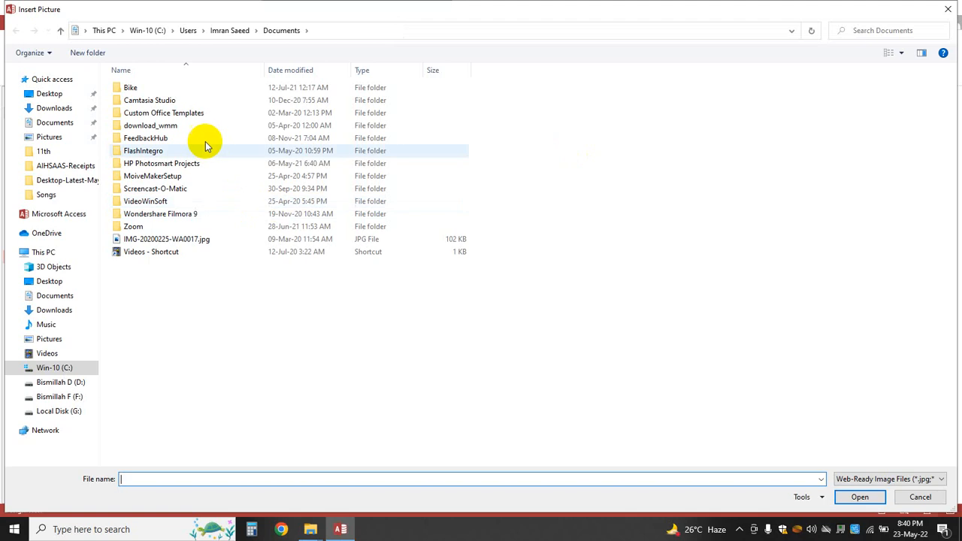
{"action": "double_click", "coordinate": [168, 94]}
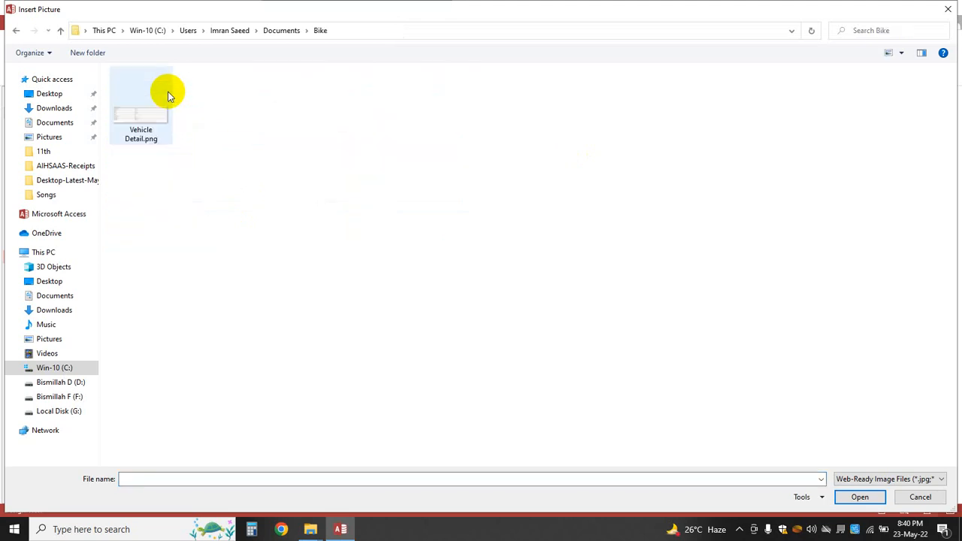
{"action": "left_click", "coordinate": [62, 31]}
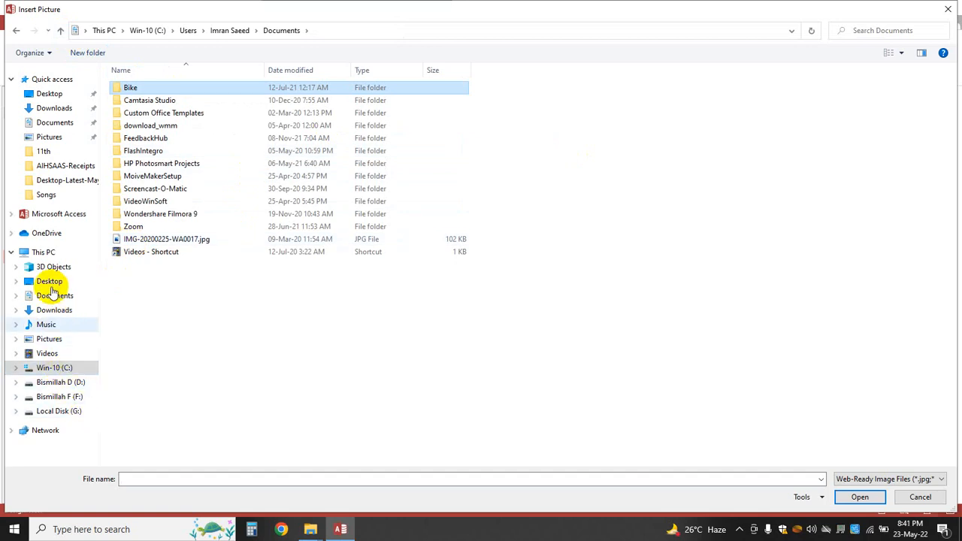
{"action": "left_click", "coordinate": [49, 280]}
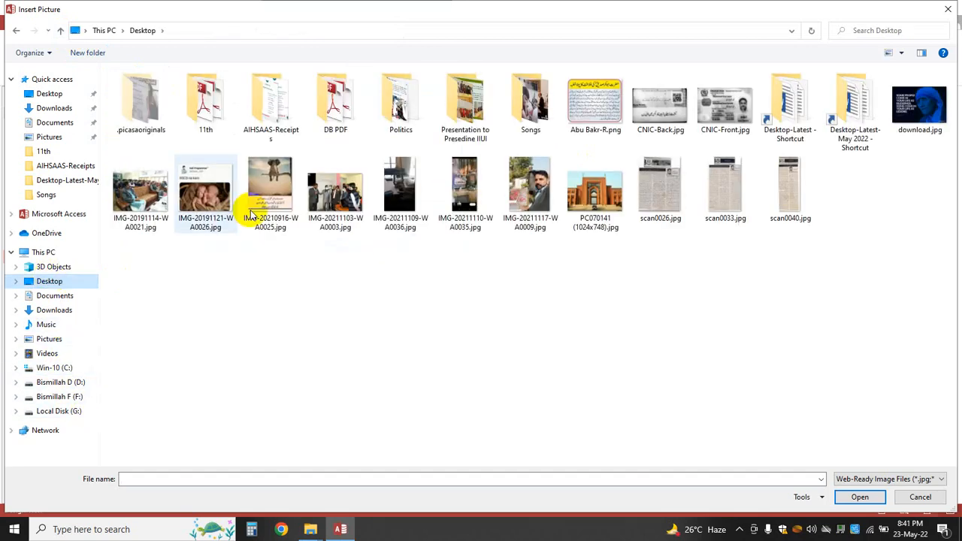
{"action": "left_click", "coordinate": [623, 196]}
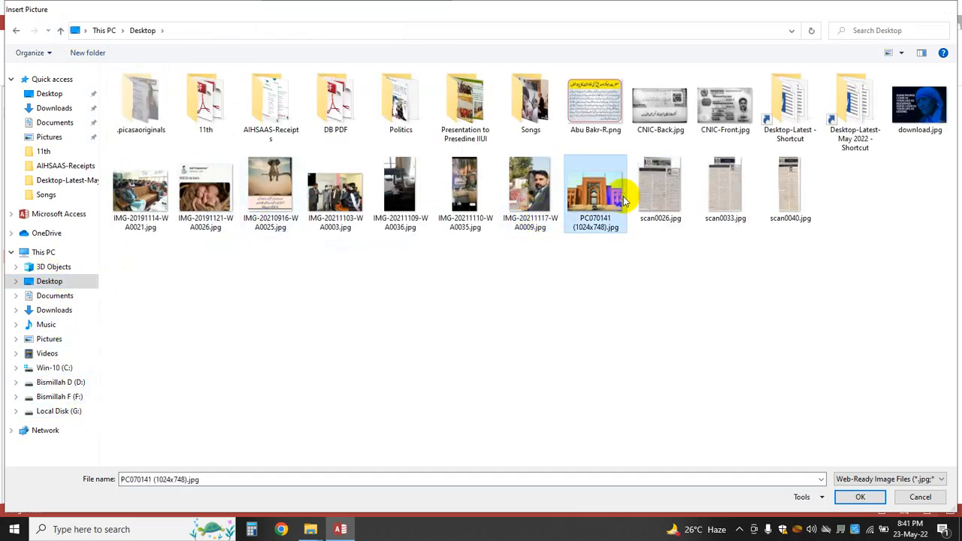
{"action": "double_click", "coordinate": [623, 196]}
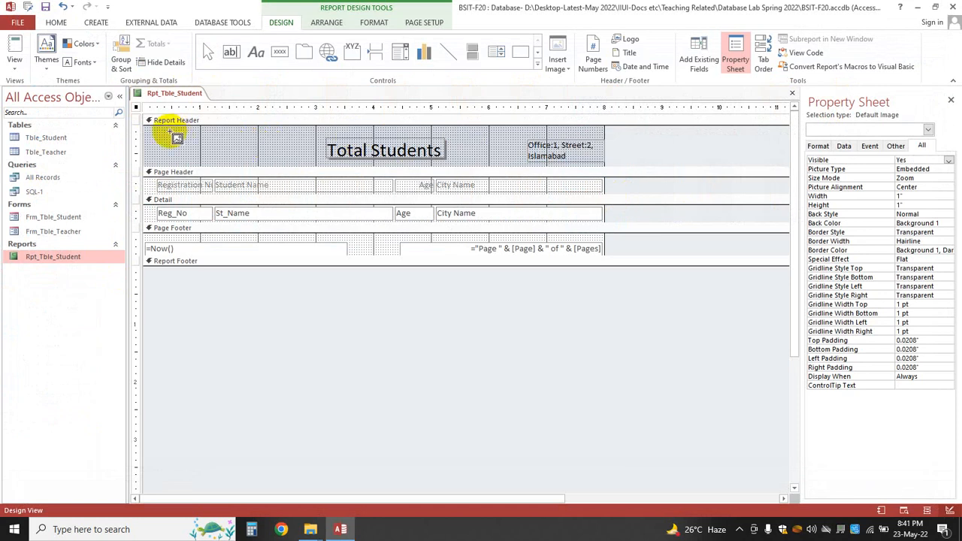
- Place the picture left of the title in the report header, about 1.13" wide and 0.63" high, about 0.42" from the report's left edge
{"action": "left_click_drag", "start_coordinate": [170, 134], "coordinate": [224, 156]}
{"action": "left_click_drag", "start_coordinate": [226, 160], "coordinate": [199, 145]}
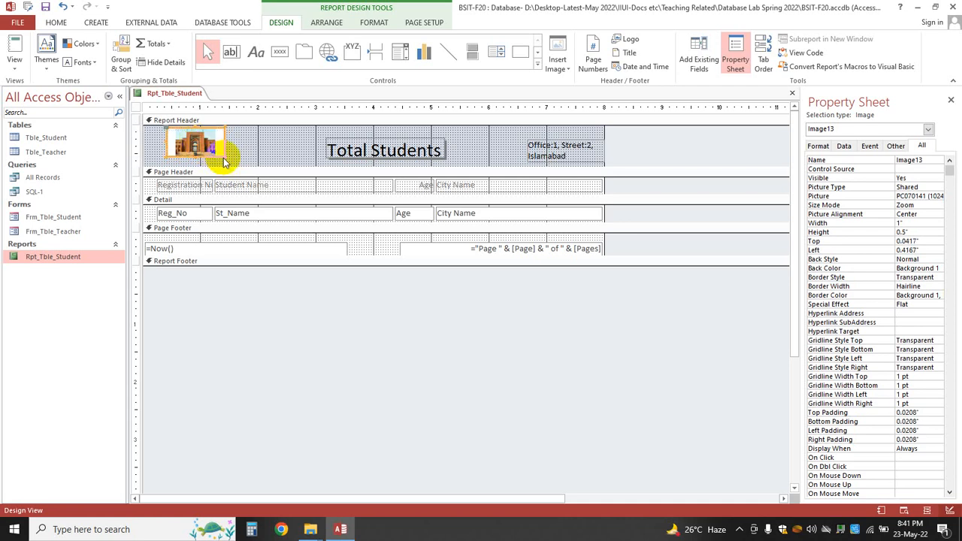
{"action": "left_click", "coordinate": [200, 147]}
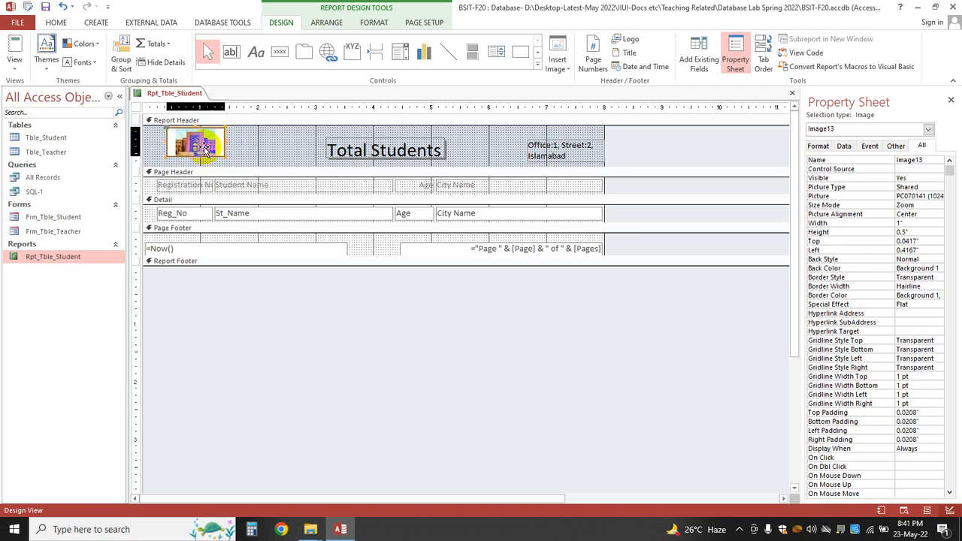
{"action": "left_click_drag", "start_coordinate": [224, 156], "coordinate": [233, 165]}
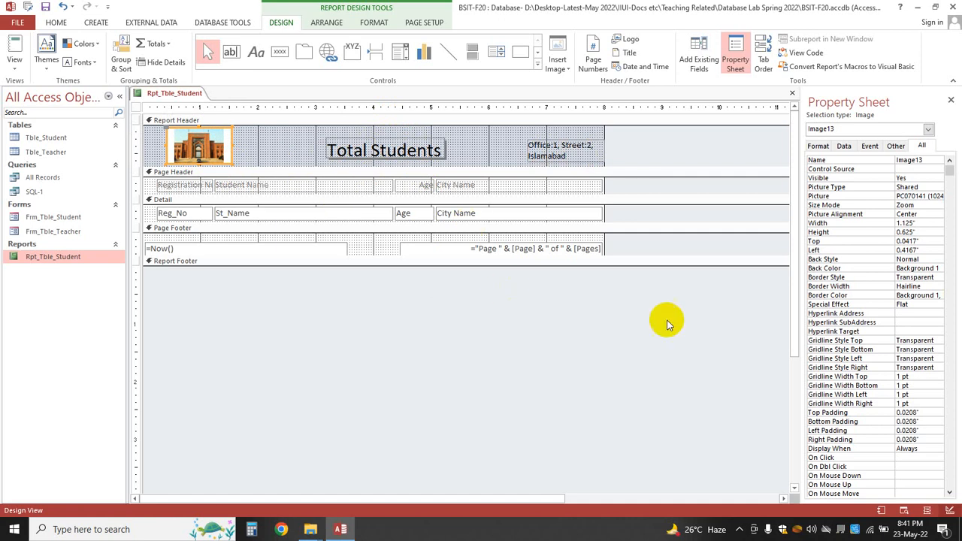
- Close the Rpt_Tble_Student design with its changes saved and reopen the report in Report View
{"action": "left_click", "coordinate": [792, 93]}
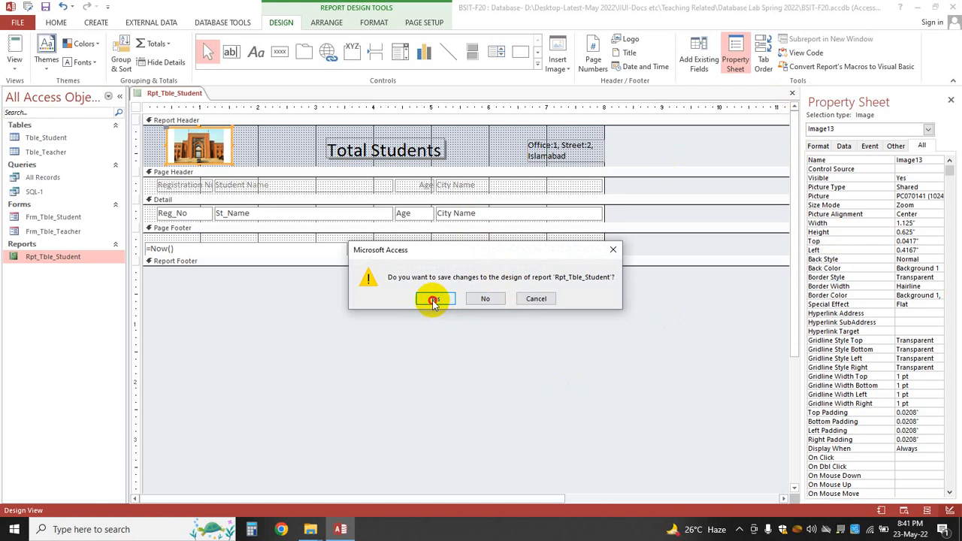
{"action": "left_click", "coordinate": [434, 300]}
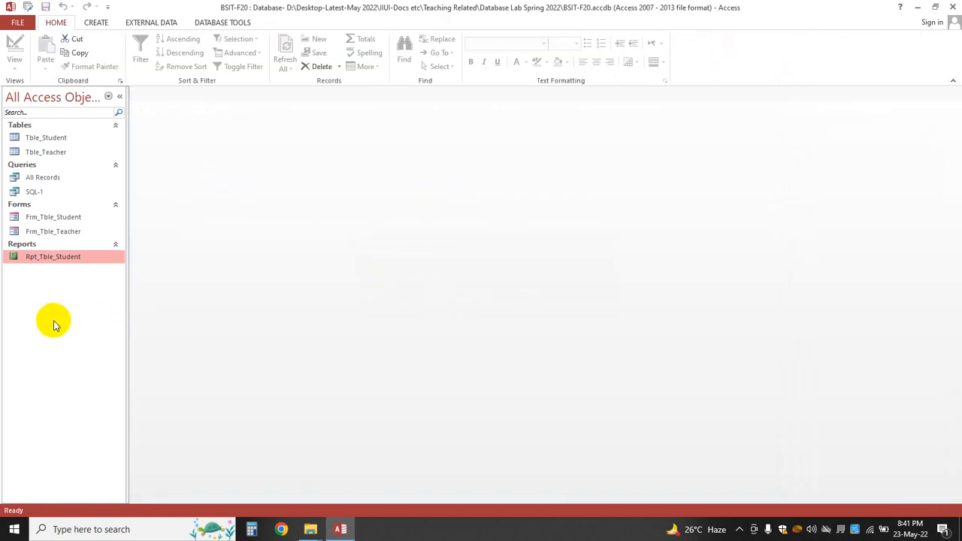
{"action": "double_click", "coordinate": [47, 258]}
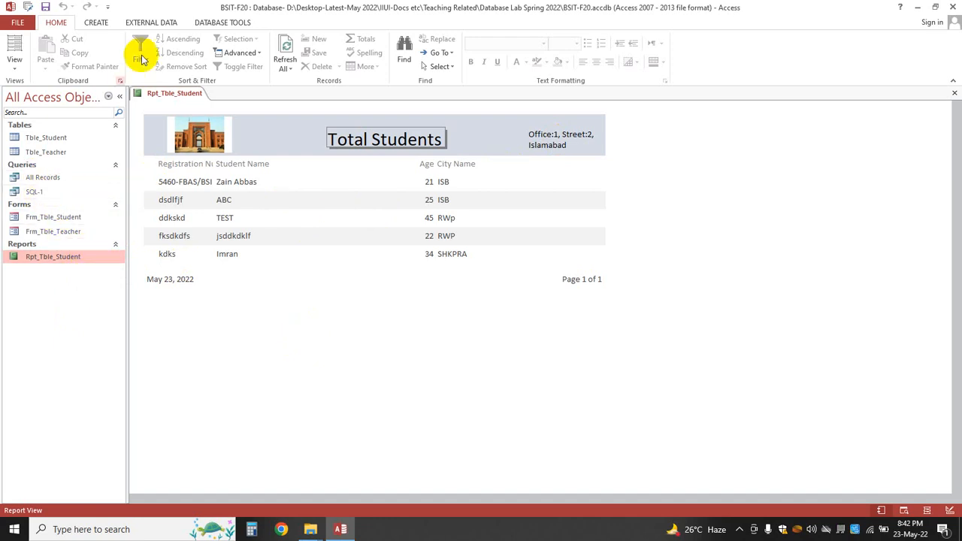
- Create a report with all fields of the SQL-1 query using the Report Wizard's default settings, and close both open reports
{"action": "left_click", "coordinate": [98, 23]}
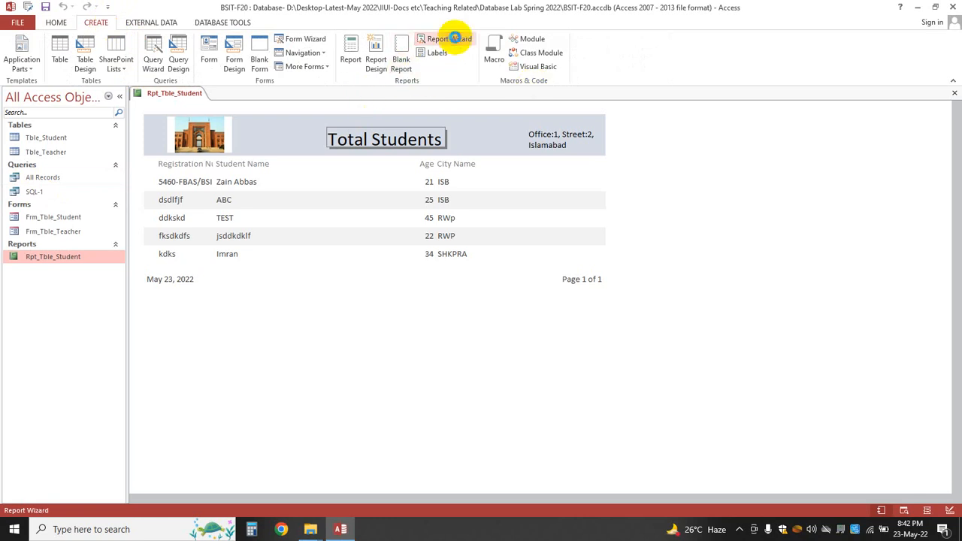
{"action": "left_click", "coordinate": [451, 38]}
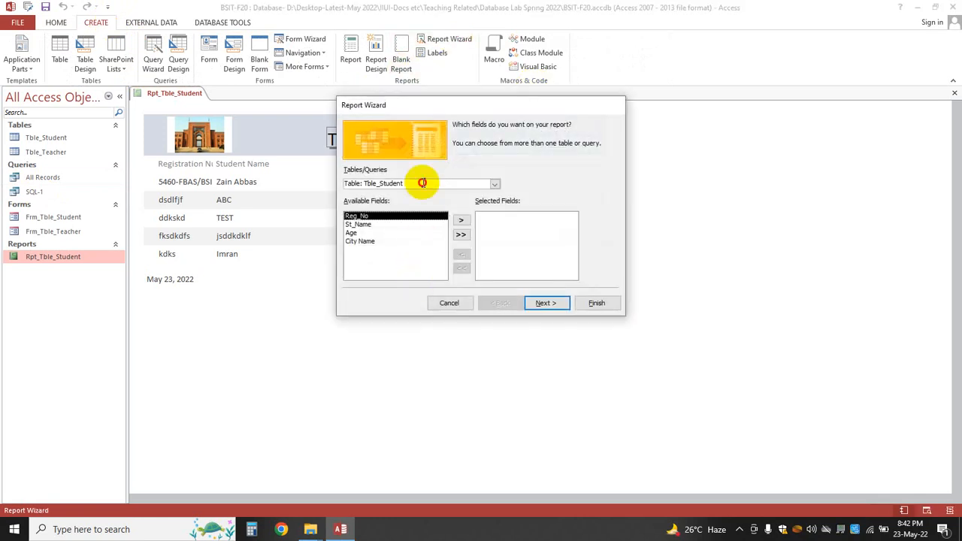
{"action": "left_click", "coordinate": [494, 184]}
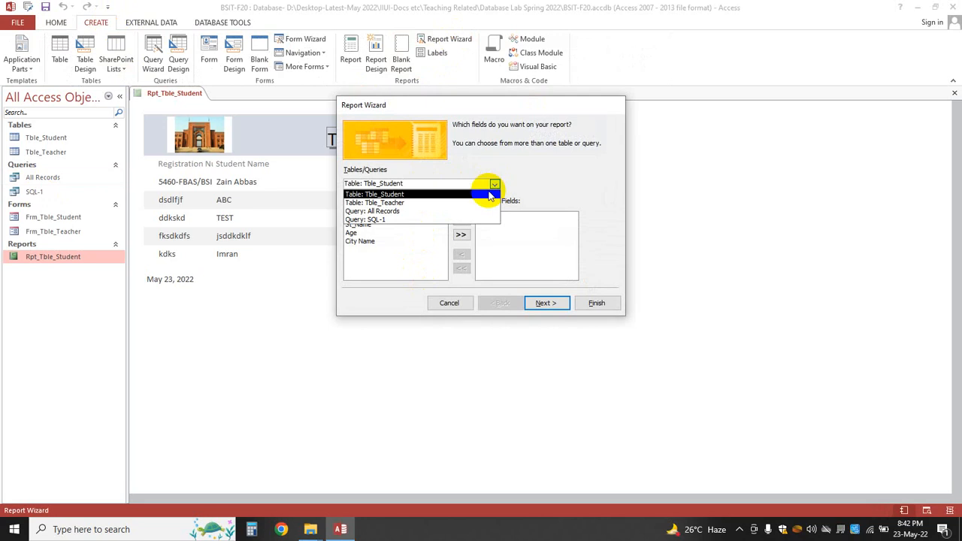
{"action": "left_click", "coordinate": [451, 220]}
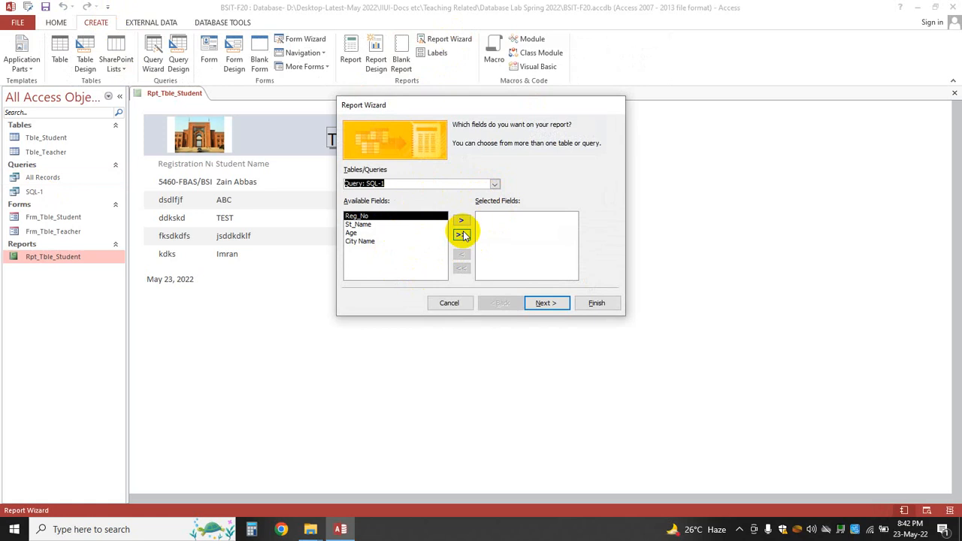
{"action": "left_click", "coordinate": [461, 234]}
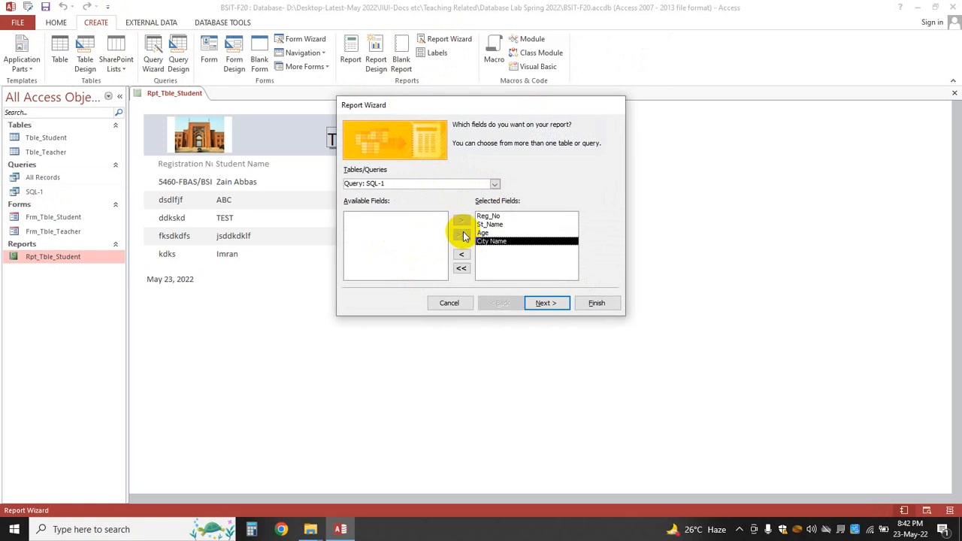
{"action": "left_click", "coordinate": [559, 304]}
{"action": "left_click", "coordinate": [596, 308]}
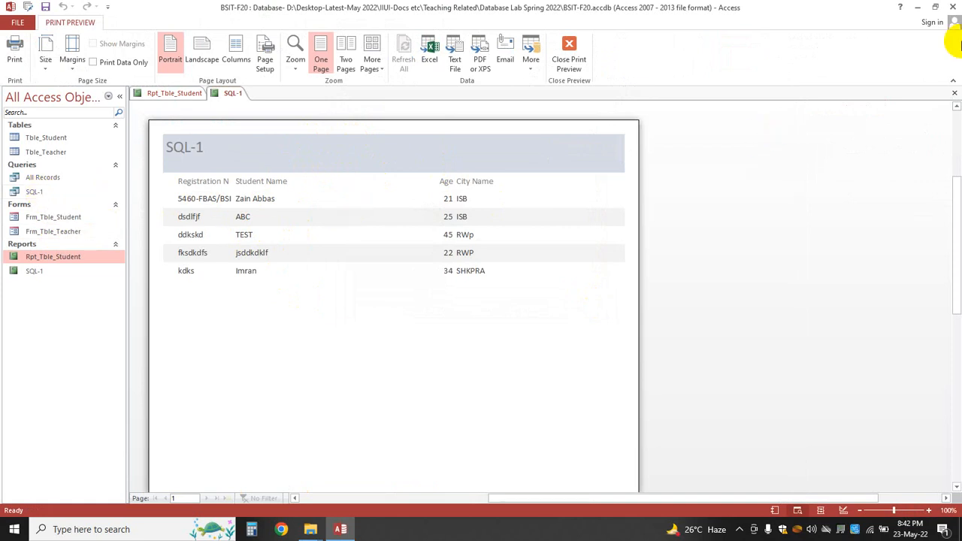
{"action": "left_click", "coordinate": [953, 93]}
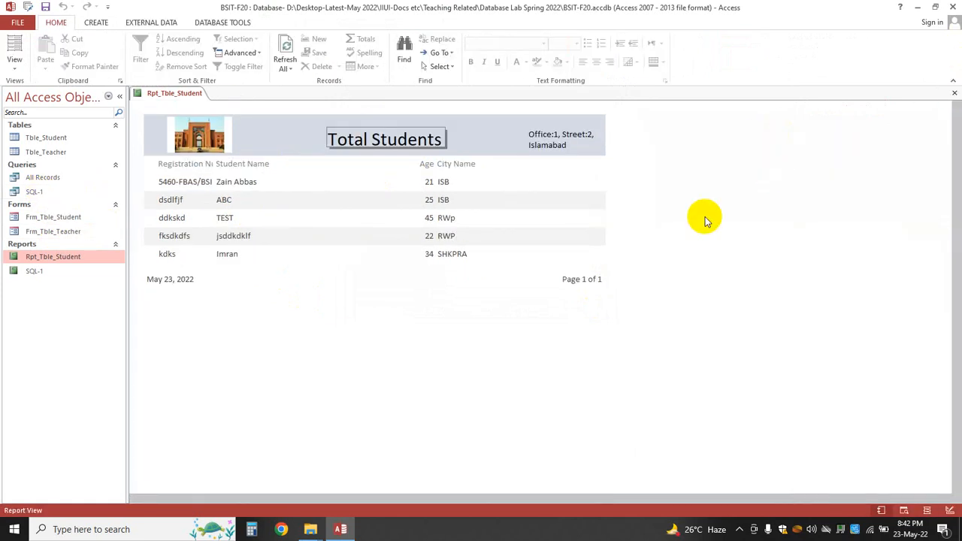
{"action": "left_click", "coordinate": [951, 94]}
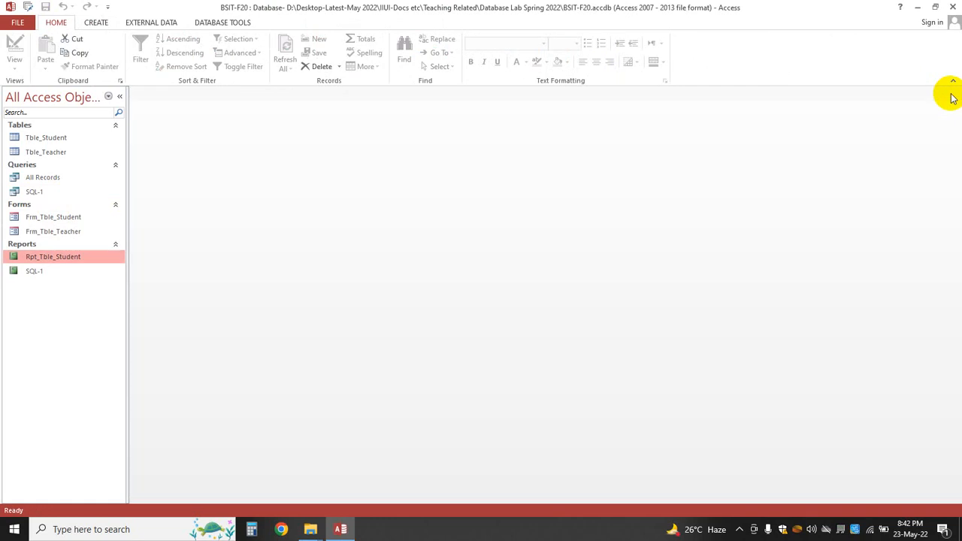
- Review the Rpt_Tble_Student and SQL-1 reports one after the other in Report View, closing each
{"action": "double_click", "coordinate": [72, 262]}
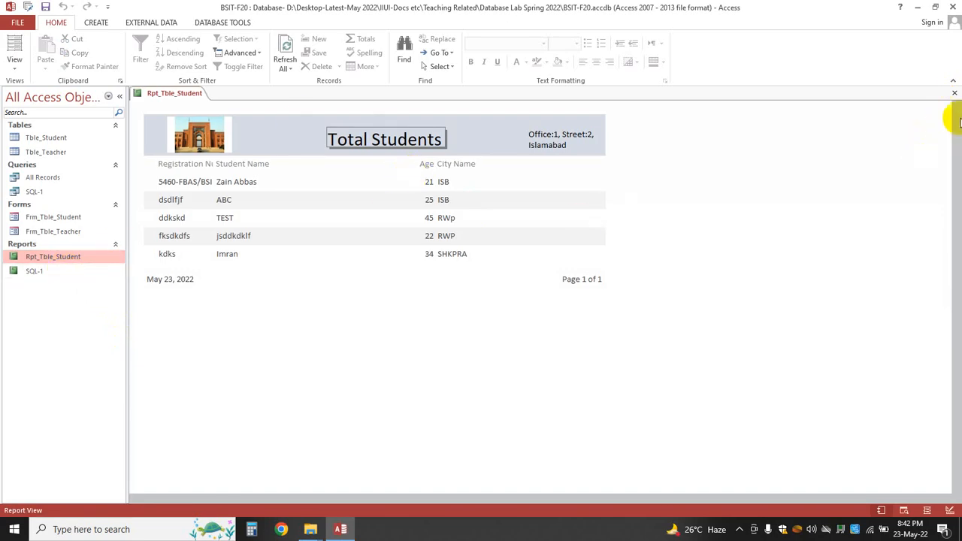
{"action": "left_click", "coordinate": [954, 94]}
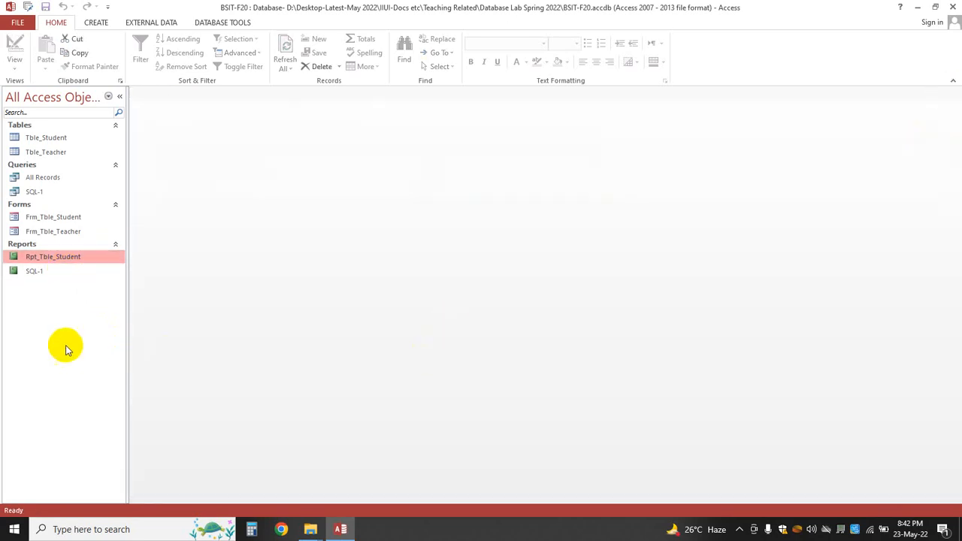
{"action": "double_click", "coordinate": [33, 272]}
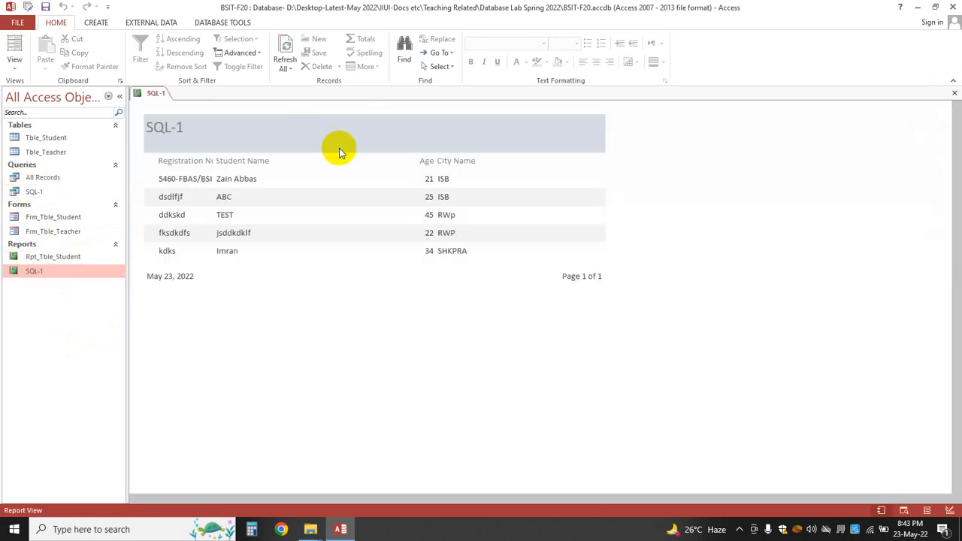
{"action": "left_click", "coordinate": [953, 92]}
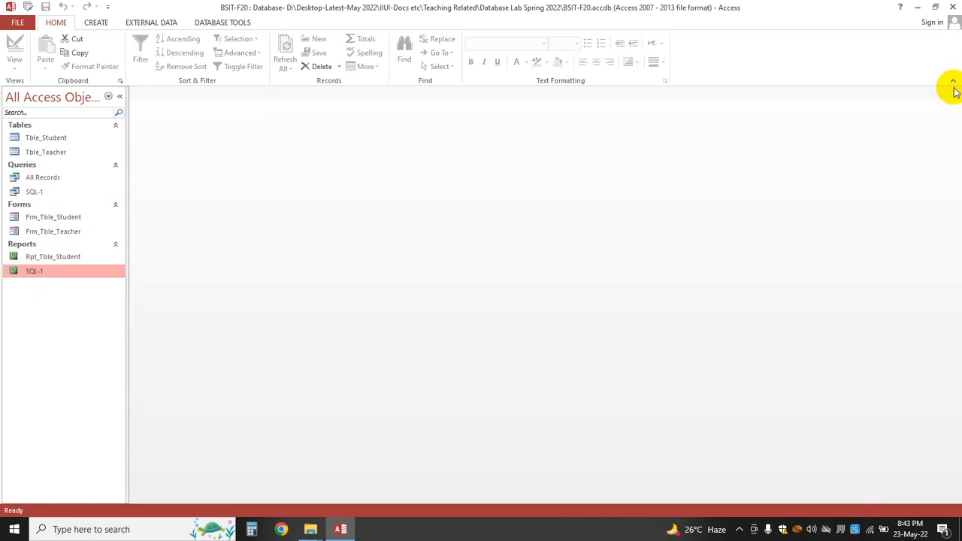
{"action": "left_click", "coordinate": [306, 533]}
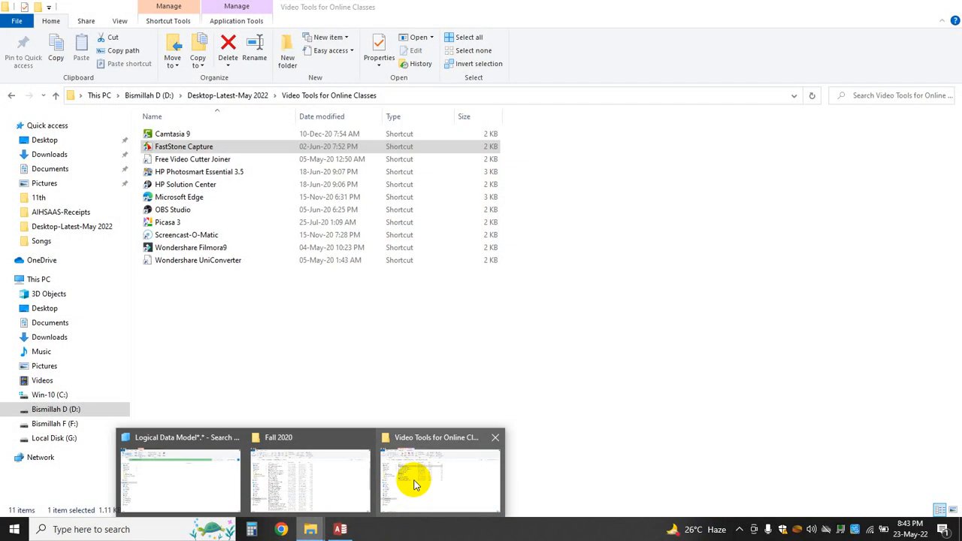
{"action": "left_click", "coordinate": [413, 483]}
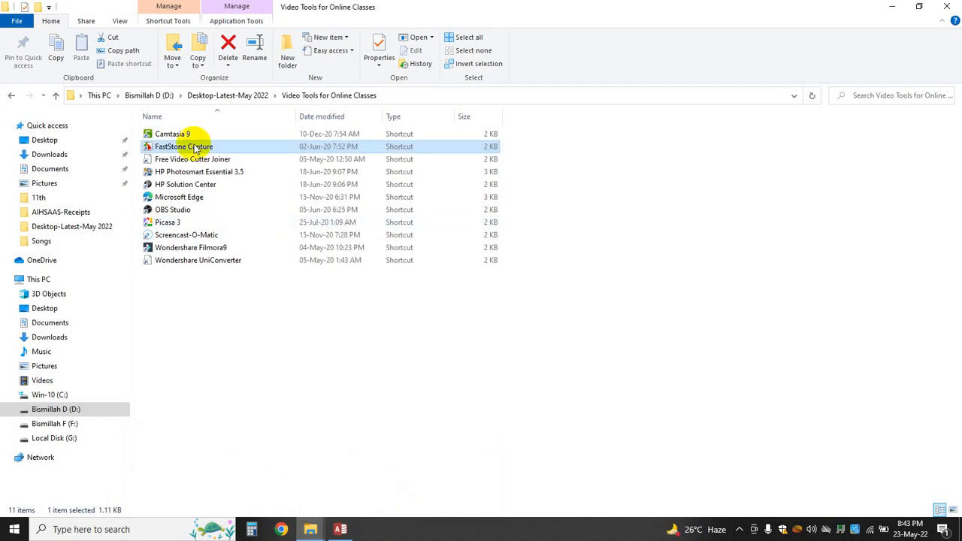